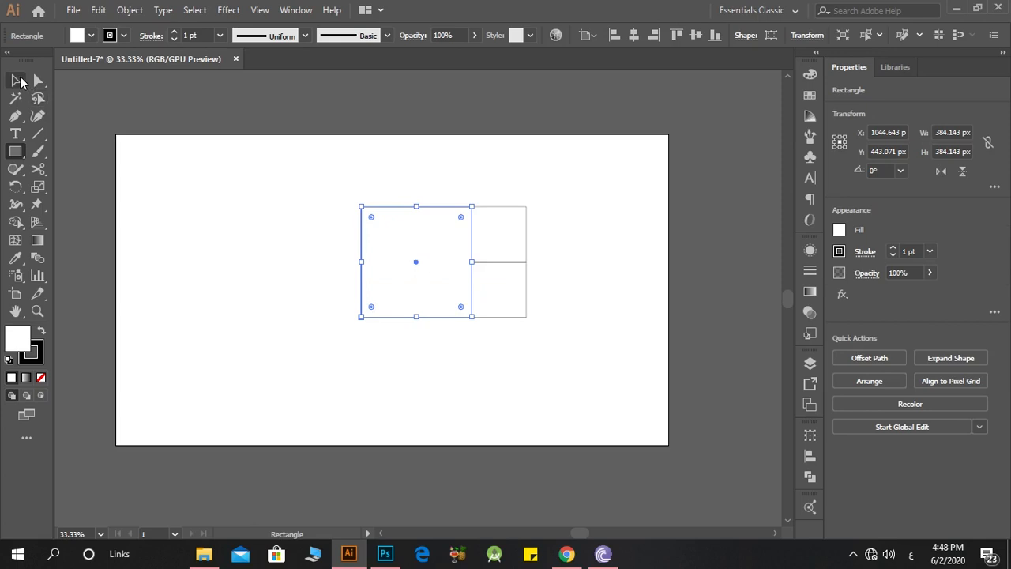
Step: Rotate the three-square arrangement 90° clockwise so the large square sits above the two small ones
click(277, 159)
key(ctrl+a)
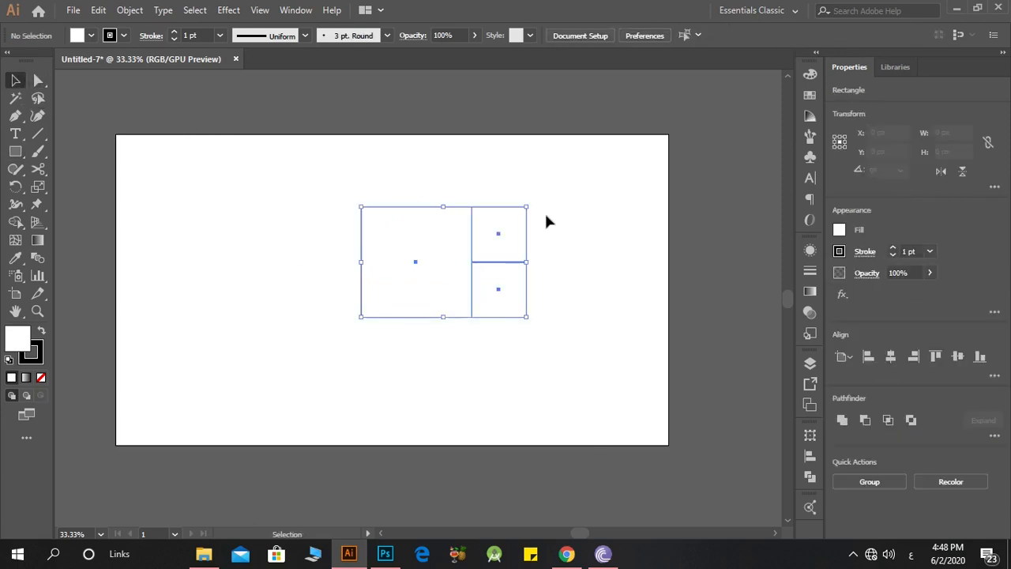
drag(533, 200, 526, 284)
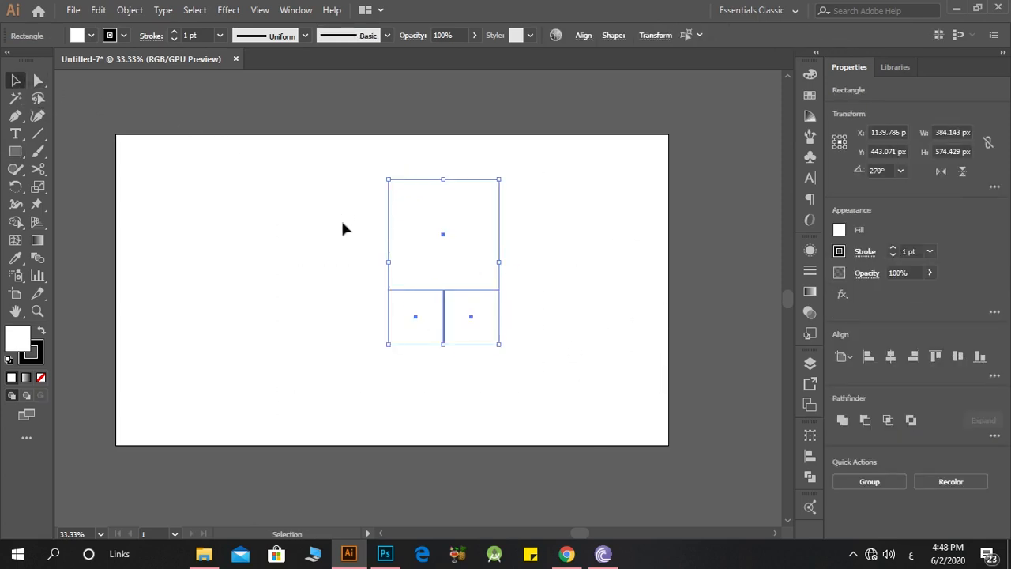
click(177, 224)
Step: Draw a square about 574 px wide along the left side of the arrangement, matching its full height
click(15, 151)
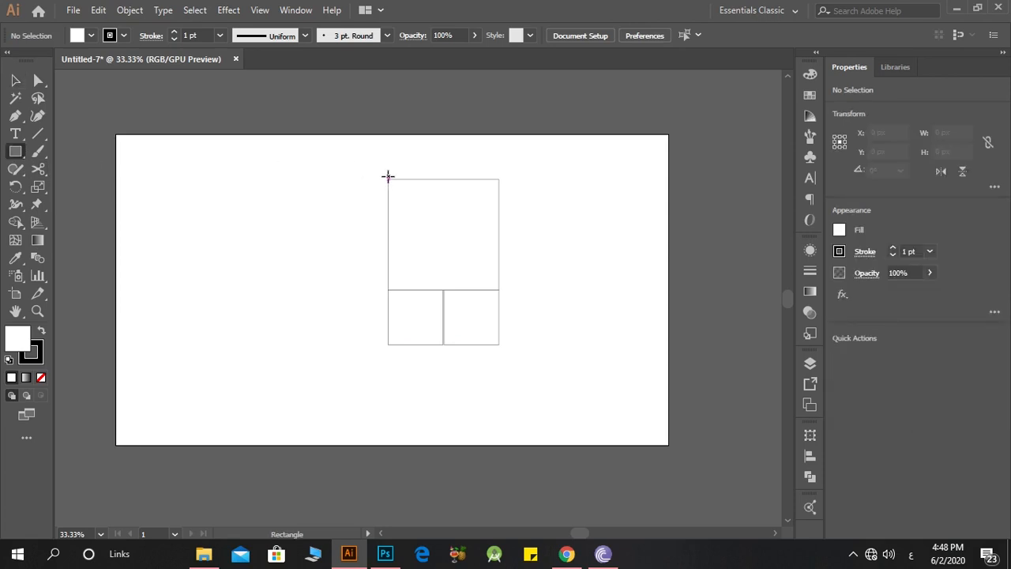
drag(389, 179, 223, 344)
key(v)
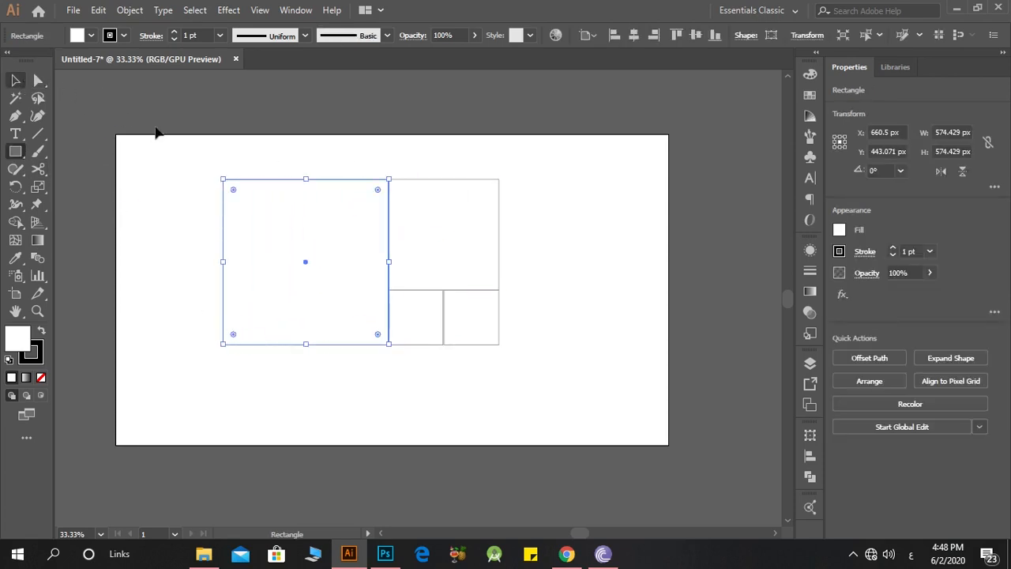
key(Return)
click(581, 384)
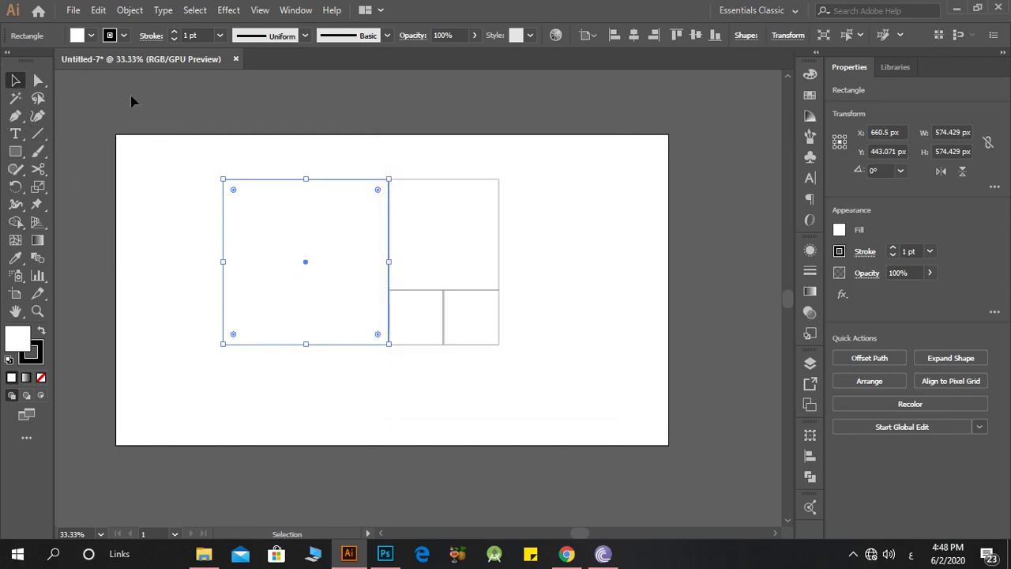
Step: Rotate all the squares 90° clockwise, scale them to about 215 by 359 px and move them toward the artboard's right half
key(ctrl+a)
drag(506, 174, 485, 404)
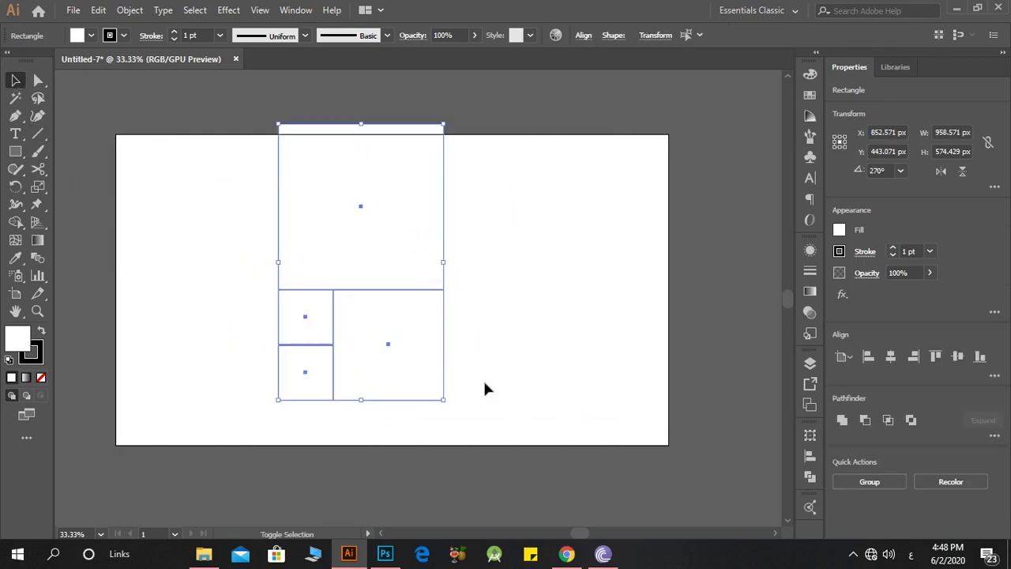
drag(444, 260, 557, 274)
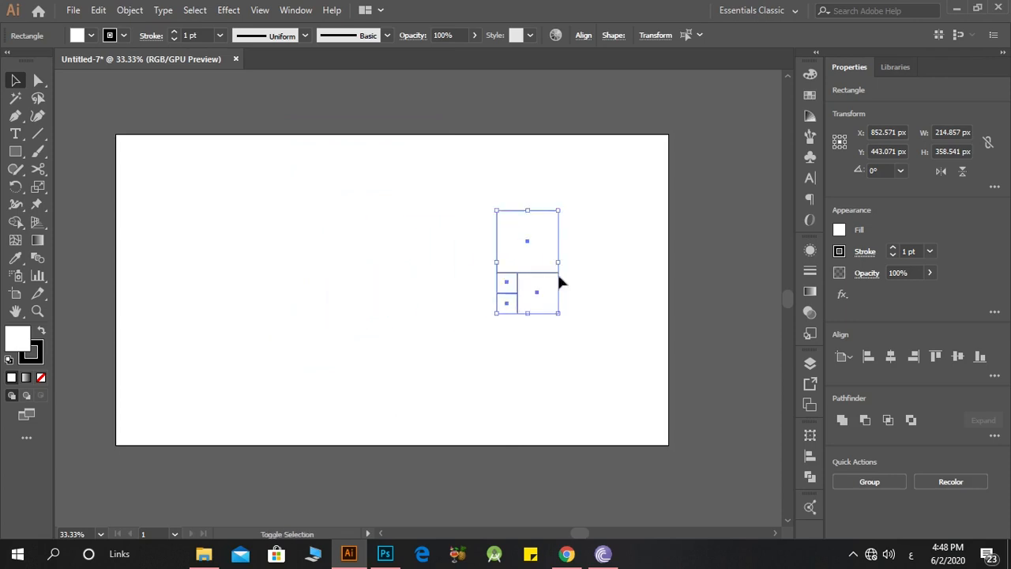
click(572, 265)
Step: Draw a square against the left side of the scaled arrangement, matching its full height
scroll(572, 265, up, 2)
key(m)
drag(421, 155, 215, 363)
click(16, 80)
click(68, 94)
Step: Rotate the whole arrangement of five squares 90° clockwise
scroll(71, 92, down, 1)
key(ctrl+a)
drag(439, 129, 442, 336)
click(448, 304)
Step: Draw a square about 573 px wide against the left side of the rotated arrangement, matching its height
scroll(448, 301, down, 3)
scroll(298, 237, up, 2)
click(17, 151)
scroll(440, 326, up, 1)
drag(472, 166, 323, 414)
click(16, 81)
click(161, 142)
scroll(161, 143, down, 1)
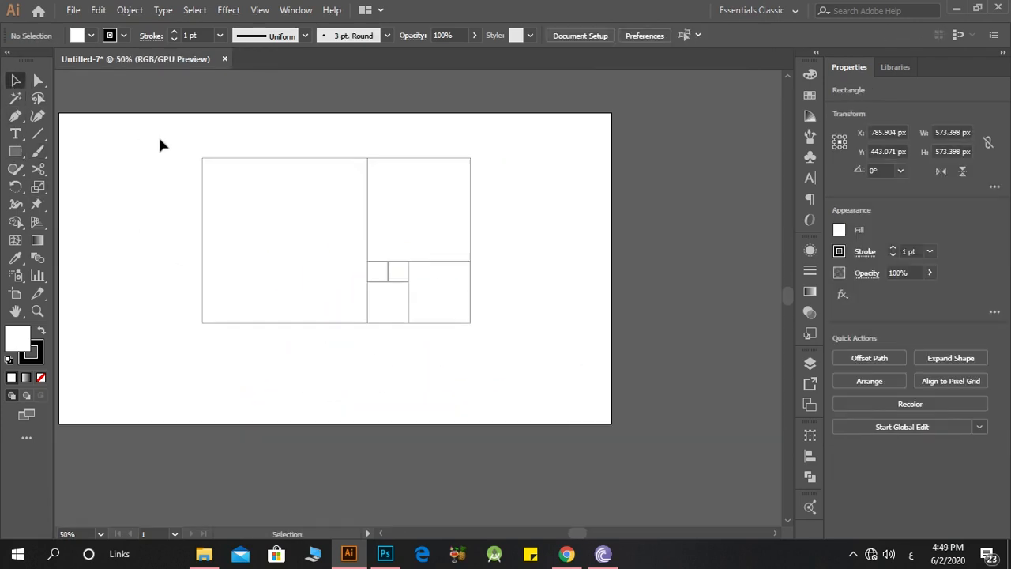
Step: Rotate all six squares 90° clockwise and move them to the right part of the artboard
key(ctrl+a)
drag(474, 151, 442, 397)
drag(332, 206, 483, 250)
click(361, 250)
Step: Draw a square about 932 px wide along the left side of the arrangement, from its top edge to its bottom edge
click(16, 150)
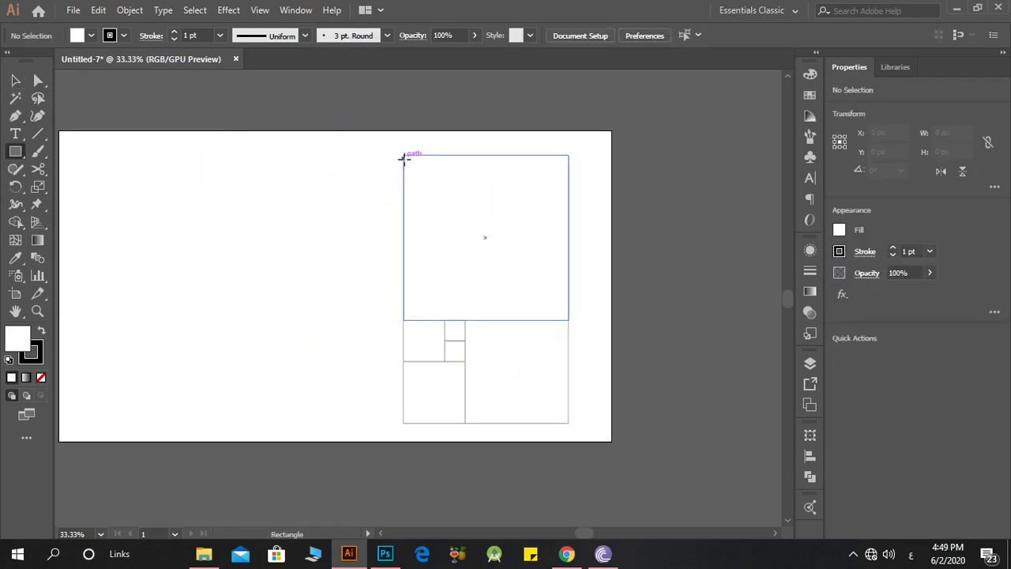
drag(403, 155, 253, 423)
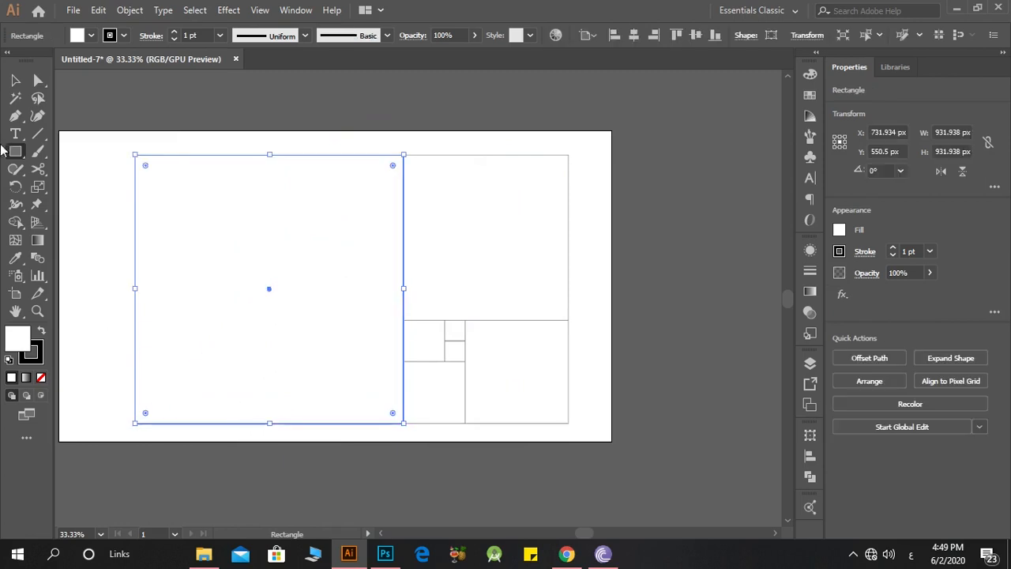
click(15, 80)
click(155, 112)
Step: Remove the fill from all seven squares and group them
key(ctrl+a)
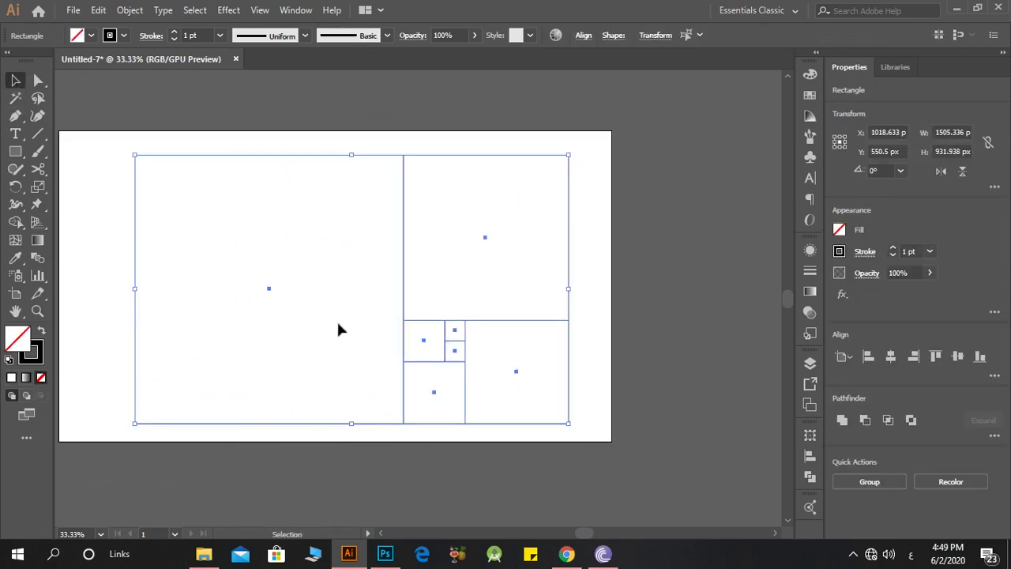
scroll(337, 329, down, 1)
right_click(339, 298)
click(436, 90)
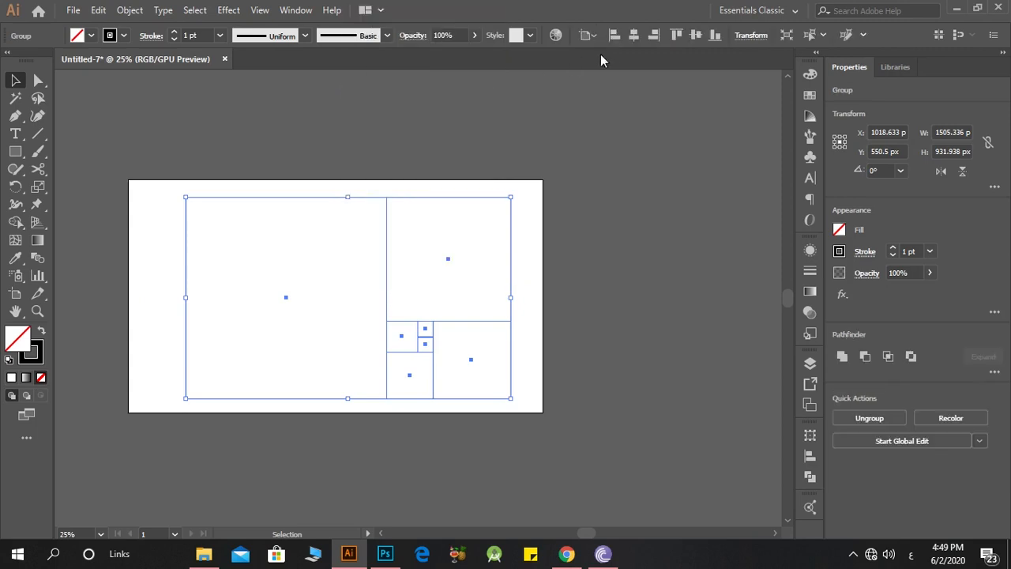
Step: Centre the group of squares horizontally and vertically on the artboard
click(639, 36)
click(693, 38)
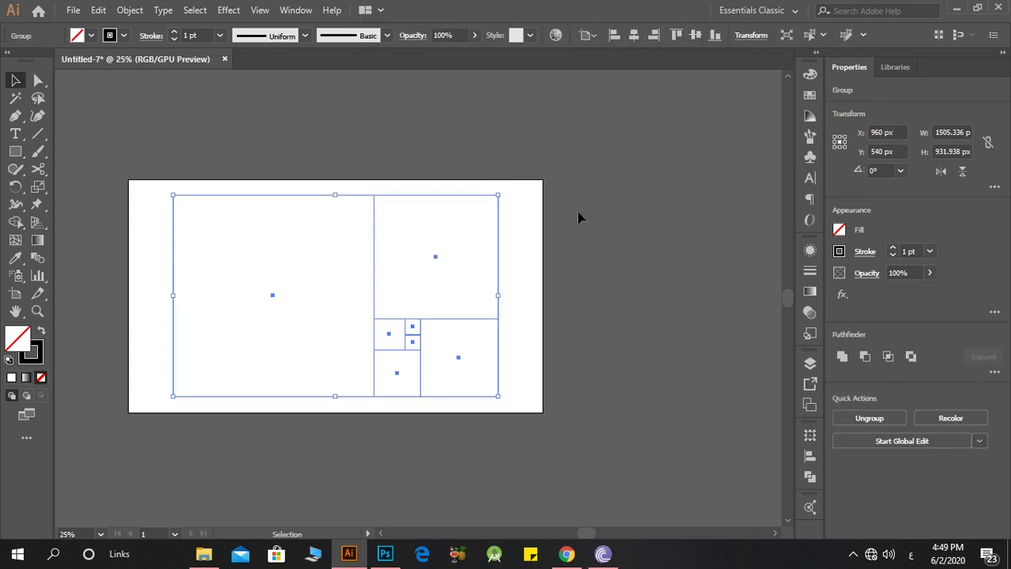
click(575, 219)
Step: Switch to outline view and draw circles from the centres of the two largest squares, touching their sides
key(ctrl+y)
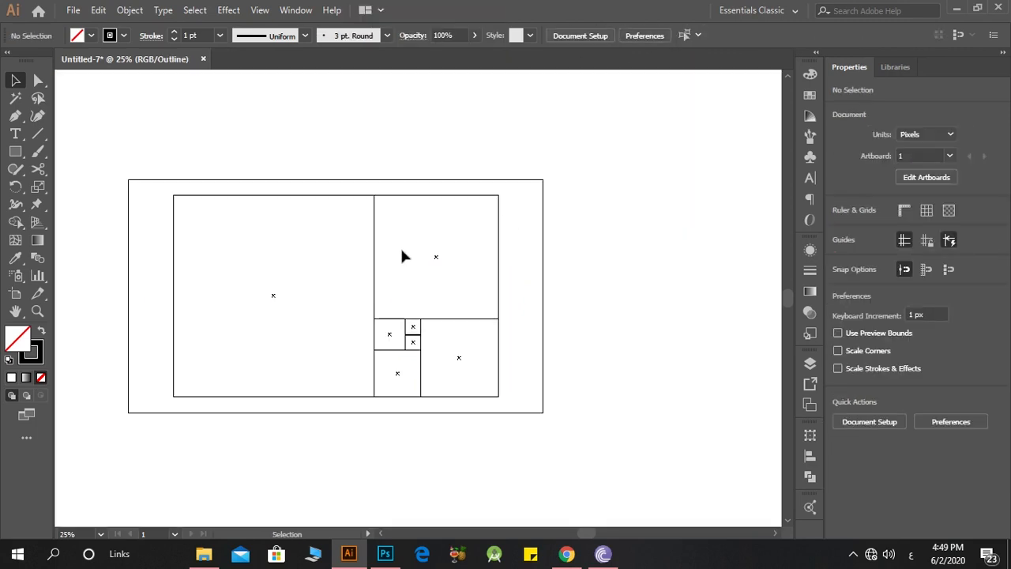
scroll(280, 320, up, 2)
drag(18, 157, 89, 182)
scroll(197, 208, down, 1)
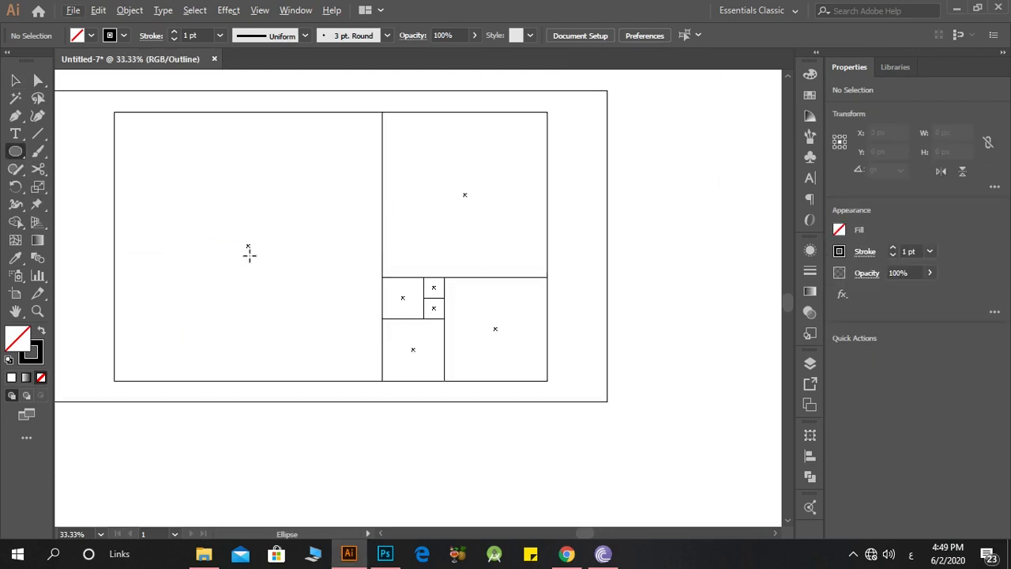
drag(246, 245, 317, 382)
drag(469, 194, 546, 272)
Step: Draw inscribed circles from the centres of the next three smaller squares and the upper of the two smallest squares
scroll(487, 327, up, 2)
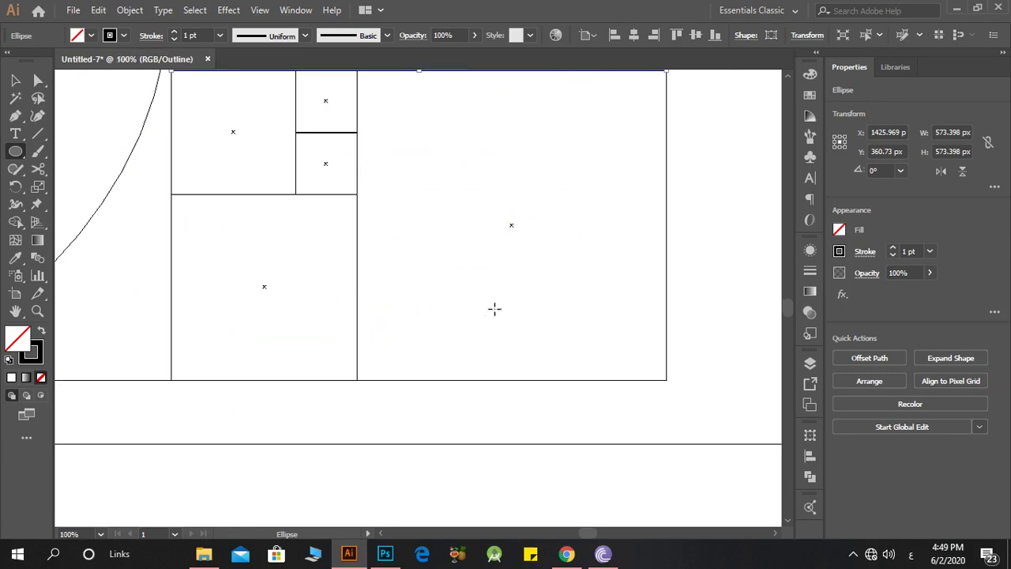
scroll(514, 226, up, 2)
scroll(514, 228, down, 1)
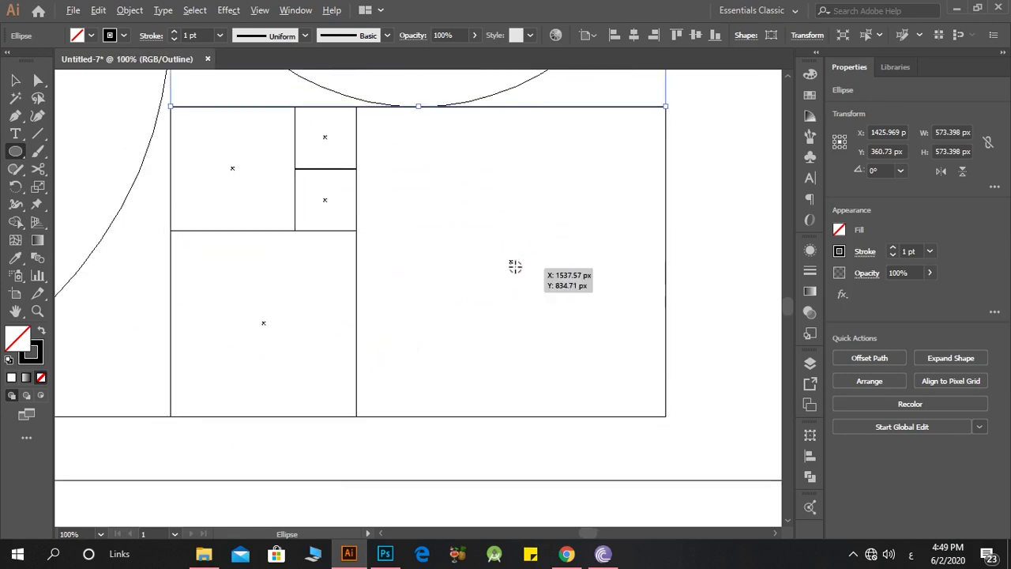
drag(511, 262, 625, 414)
drag(263, 323, 353, 395)
drag(232, 167, 286, 229)
drag(324, 137, 361, 190)
scroll(319, 144, up, 5)
scroll(319, 144, up, 2)
Step: Return to preview view and delete the group of squares, keeping only the circles
click(17, 81)
click(352, 177)
drag(553, 185, 543, 185)
click(300, 208)
scroll(300, 208, down, 10)
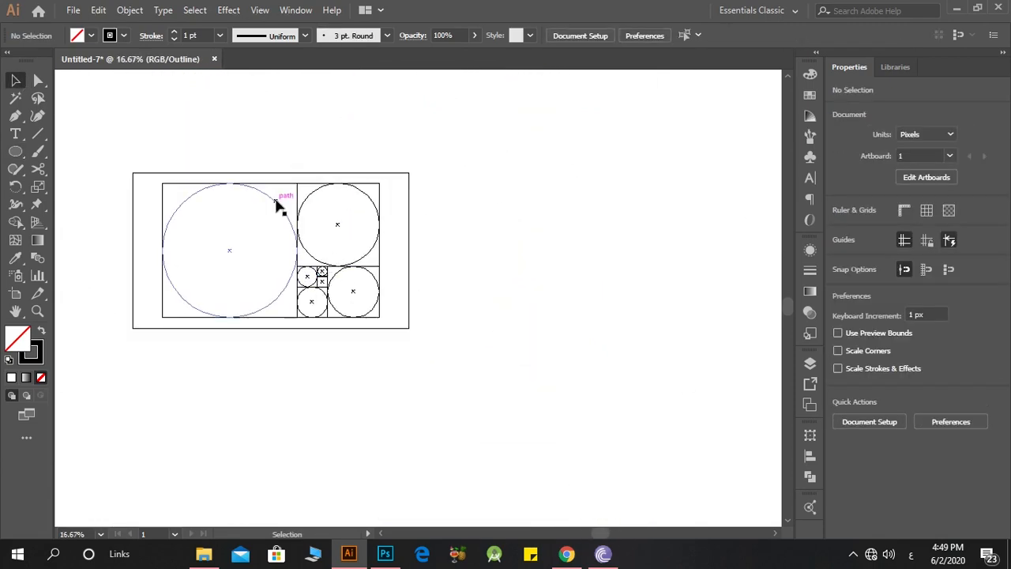
key(ctrl+y)
scroll(198, 201, up, 3)
drag(491, 148, 466, 111)
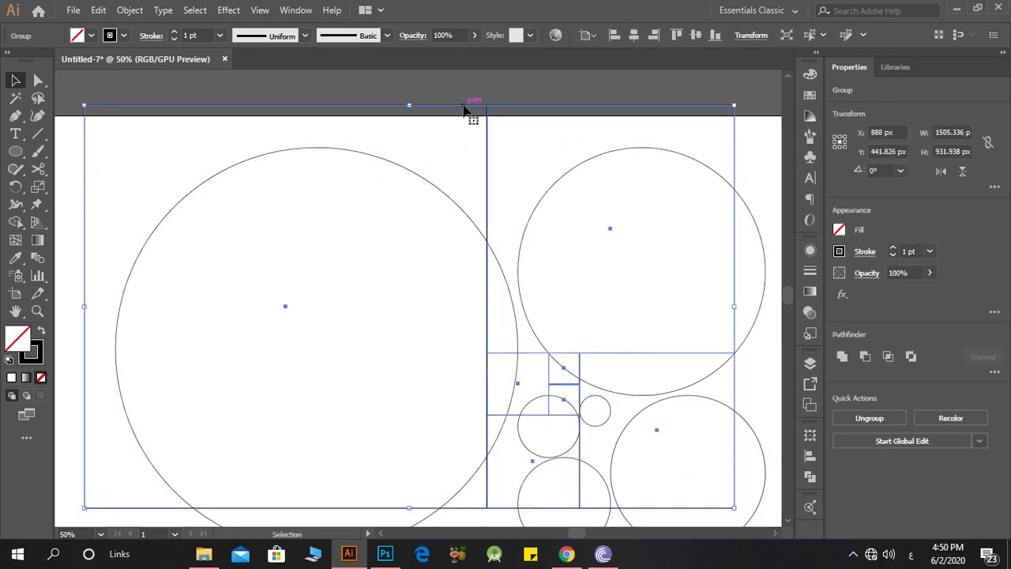
key(Delete)
scroll(450, 119, down, 3)
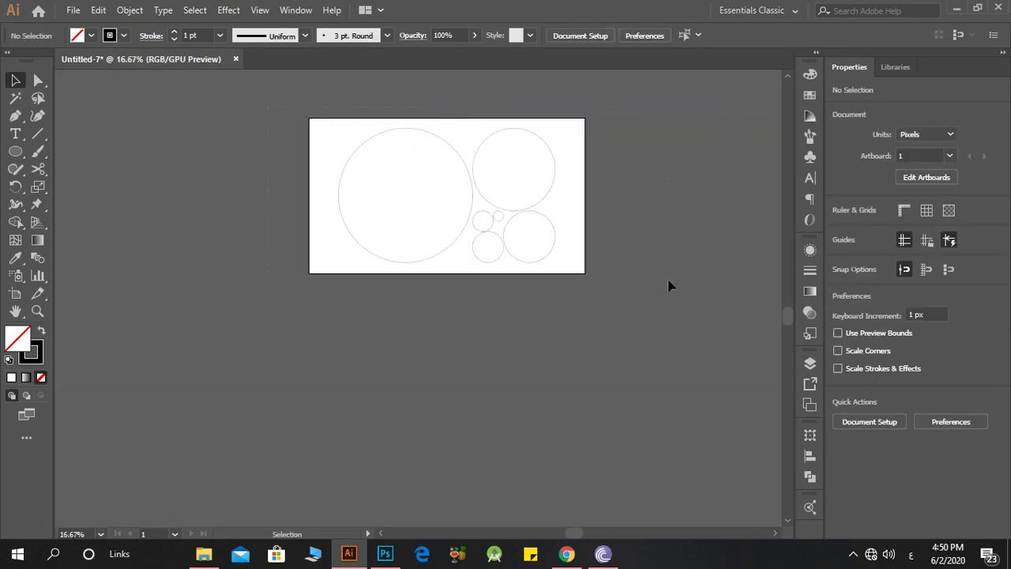
Step: Align all six circles by their horizontal and vertical centres so they become concentric at the artboard's middle
key(ctrl+a)
scroll(546, 287, up, 3)
click(891, 357)
click(957, 356)
scroll(474, 328, down, 1)
scroll(357, 284, down, 2)
scroll(325, 251, up, 3)
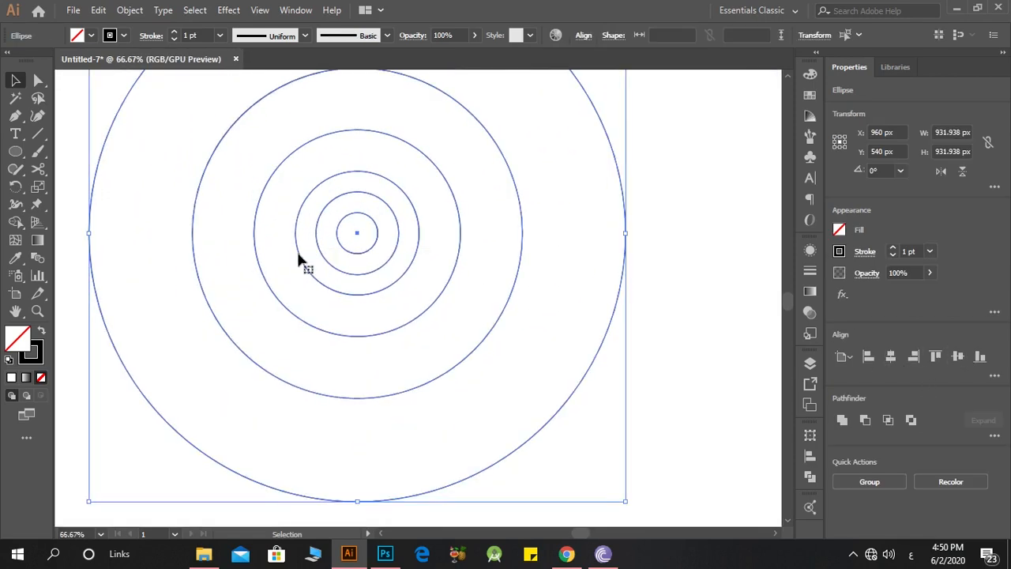
Step: Group the concentric circles and move the group off the artboard to its right
right_click(298, 249)
click(395, 340)
scroll(355, 300, down, 3)
drag(354, 300, 704, 295)
click(450, 289)
Step: Draw a rectangle about 1269 by 555 px and centre it horizontally and vertically on the artboard
scroll(364, 290, right, 2)
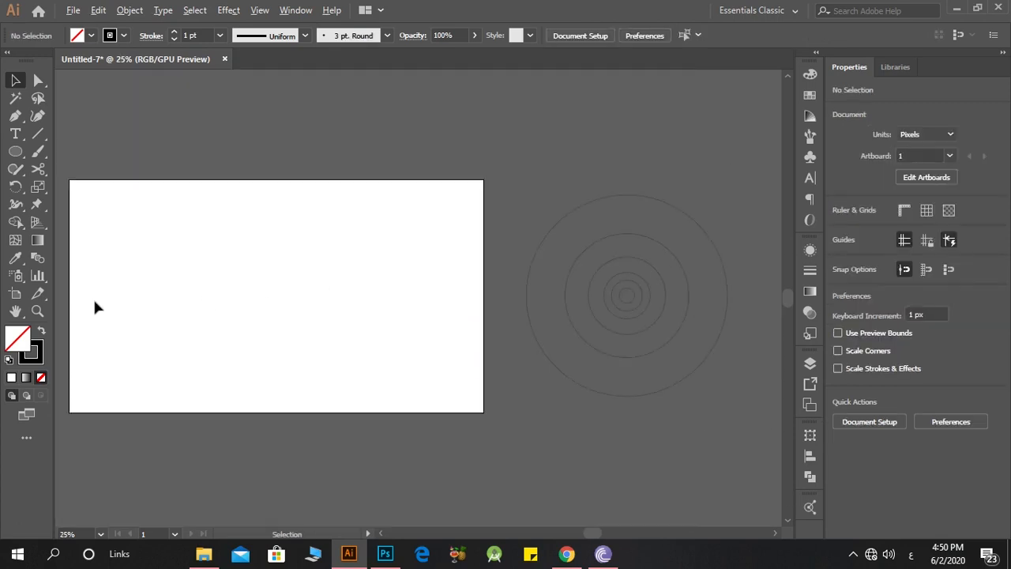
scroll(94, 297, down, 1)
scroll(82, 290, up, 2)
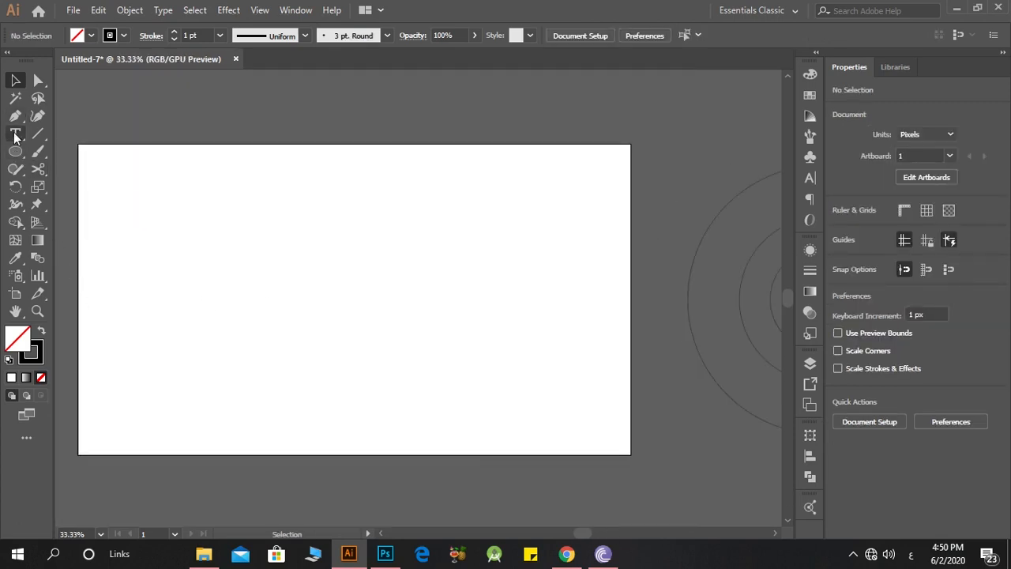
click(22, 153)
right_click(22, 154)
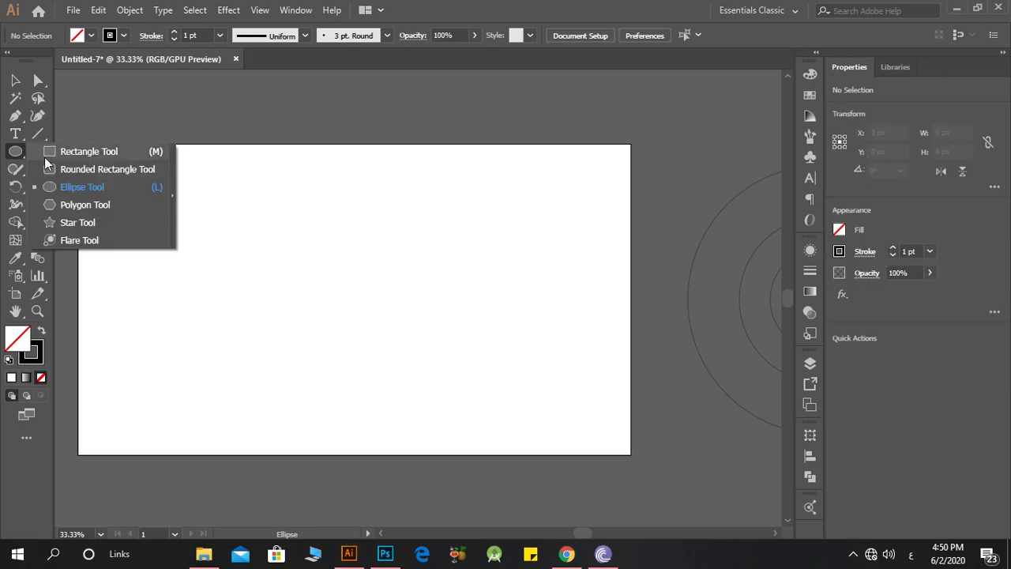
click(47, 157)
scroll(280, 237, down, 2)
scroll(270, 243, up, 1)
drag(258, 234, 531, 354)
click(9, 81)
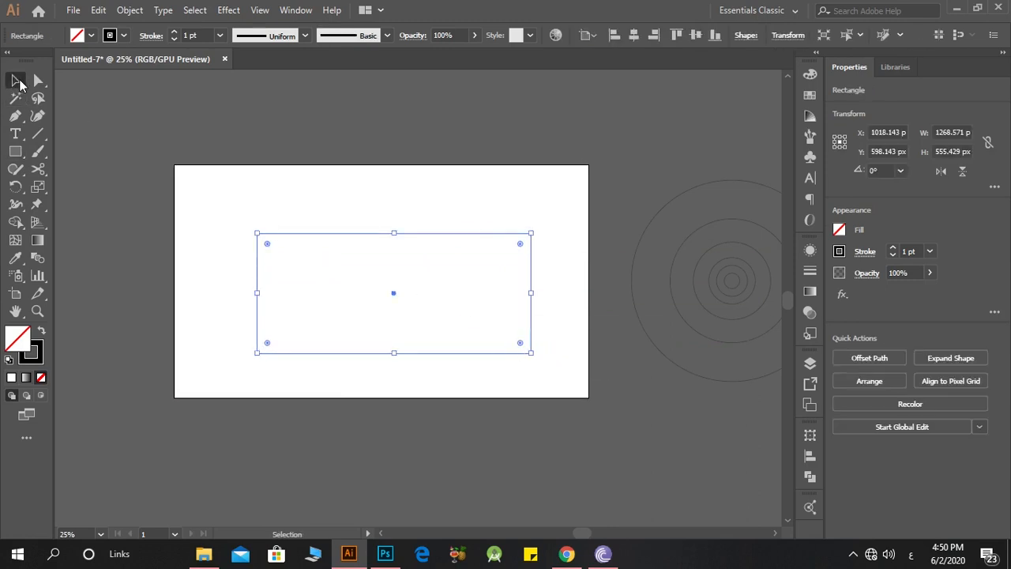
click(634, 35)
click(688, 40)
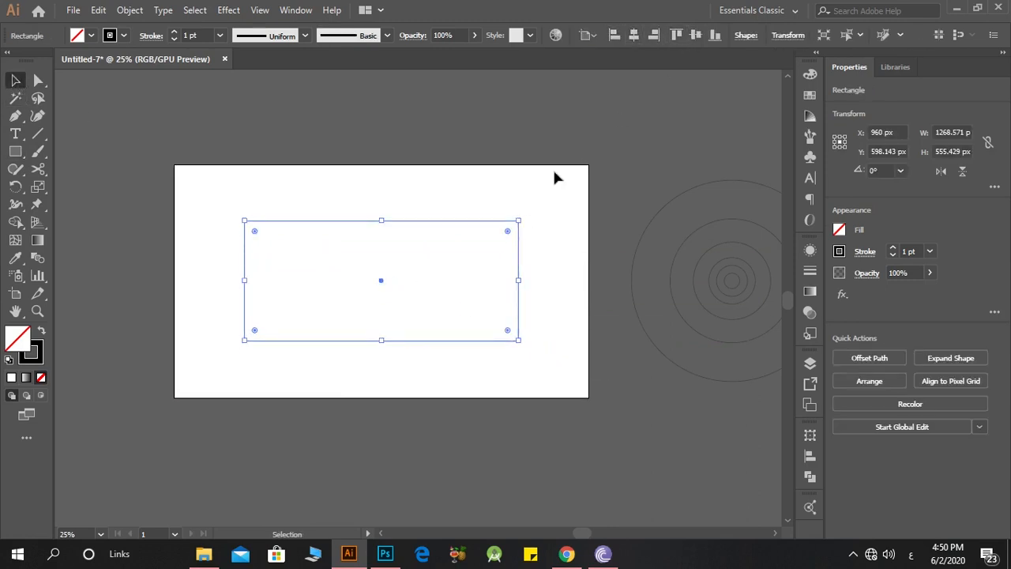
Step: Show the rulers and place guides along all four edges of the rectangle
key(ctrl+equal)
key(ctrl+r)
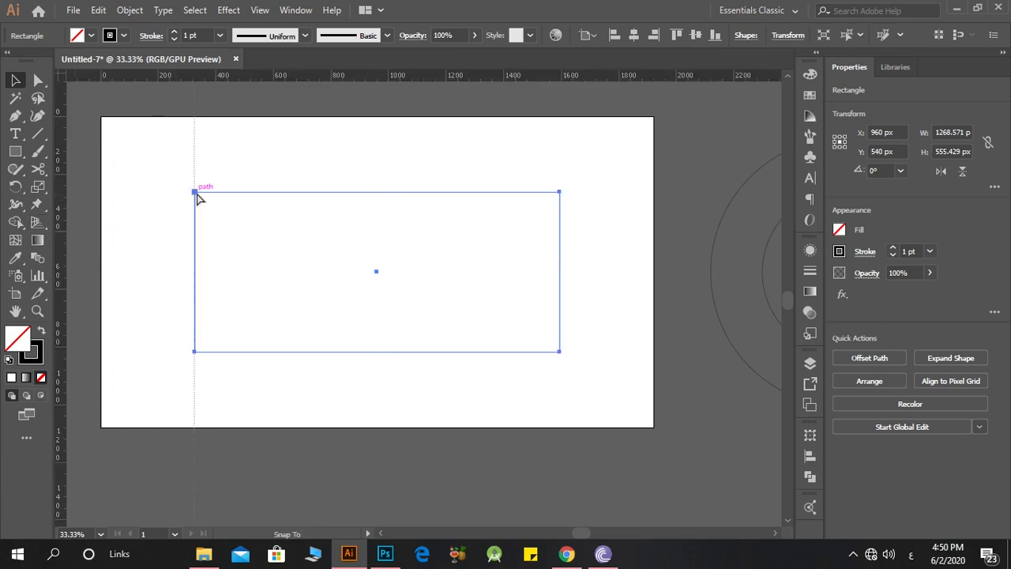
drag(196, 194, 196, 196)
drag(401, 239, 559, 199)
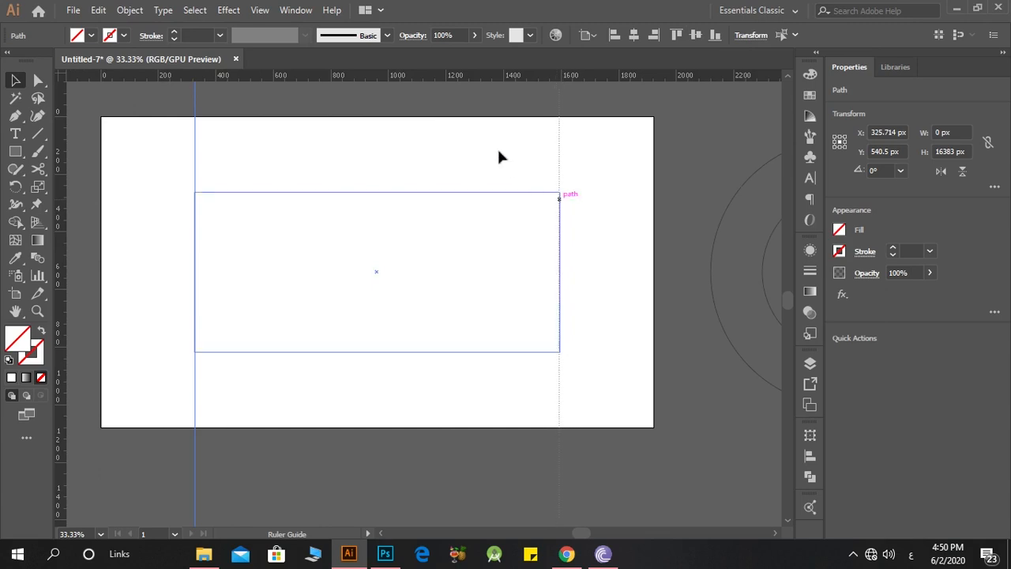
drag(440, 150, 468, 200)
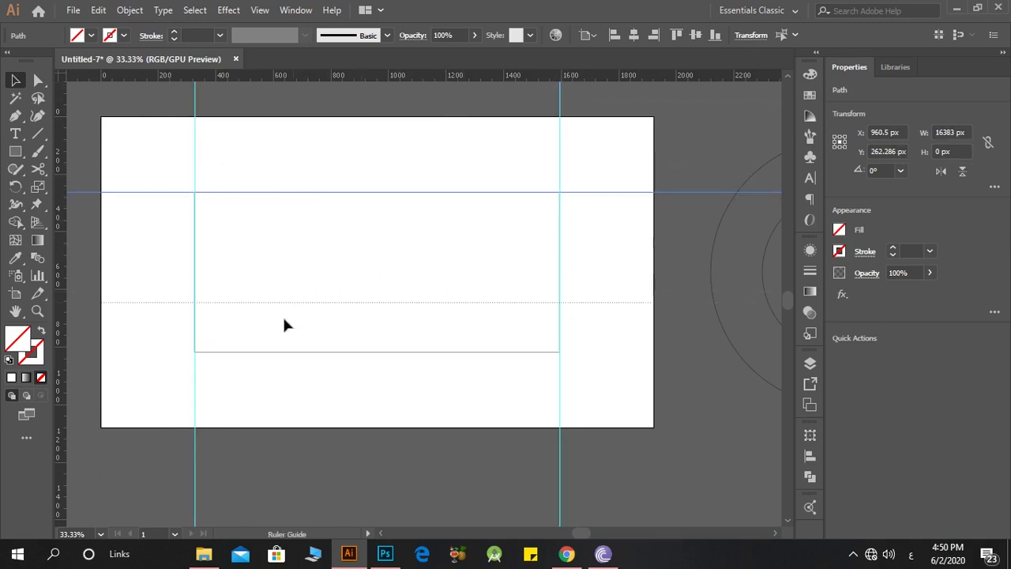
drag(234, 352, 233, 353)
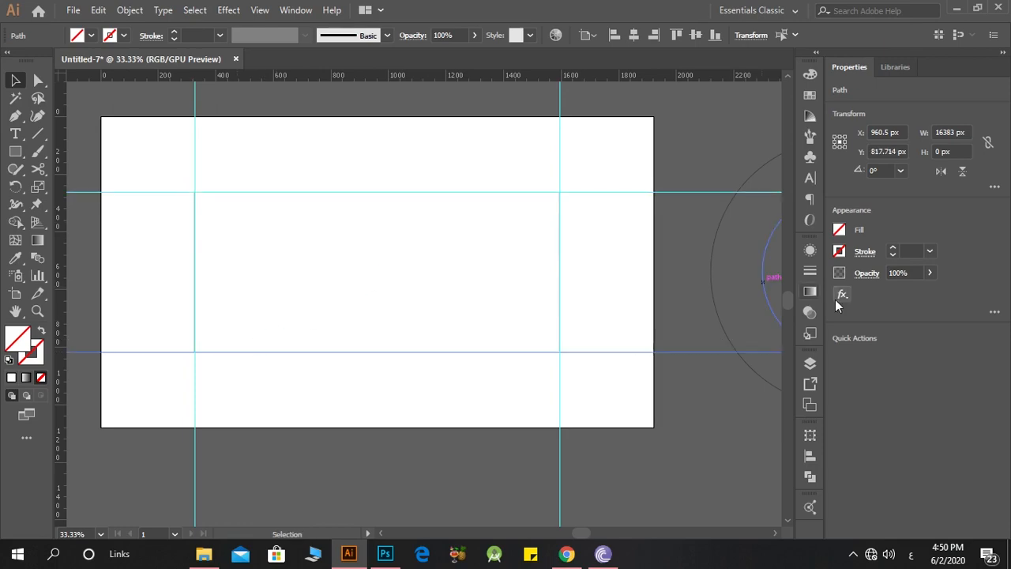
Step: Delete the rectangle through its layer entry, keeping the four guides
click(806, 364)
click(638, 97)
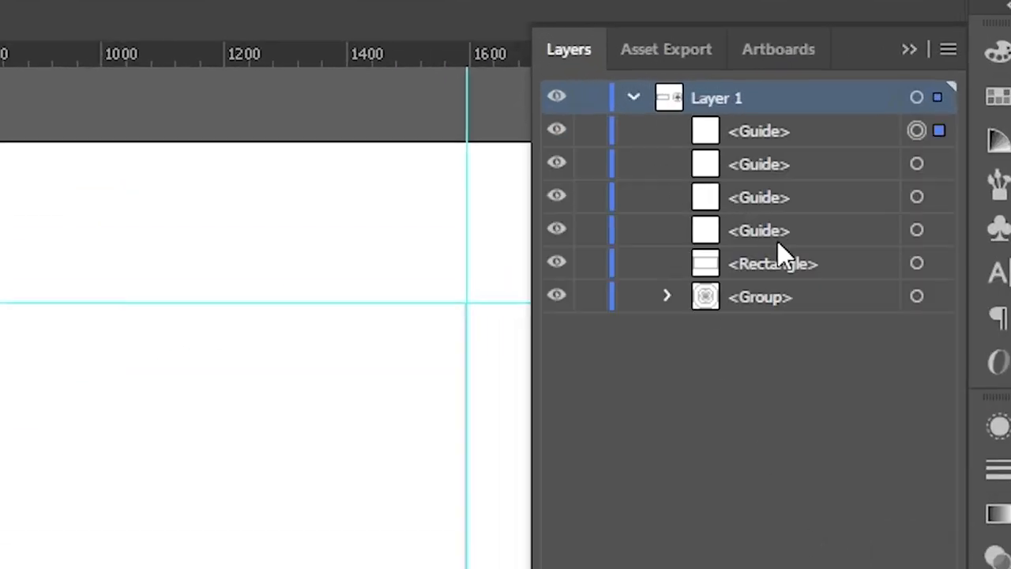
click(803, 266)
click(920, 265)
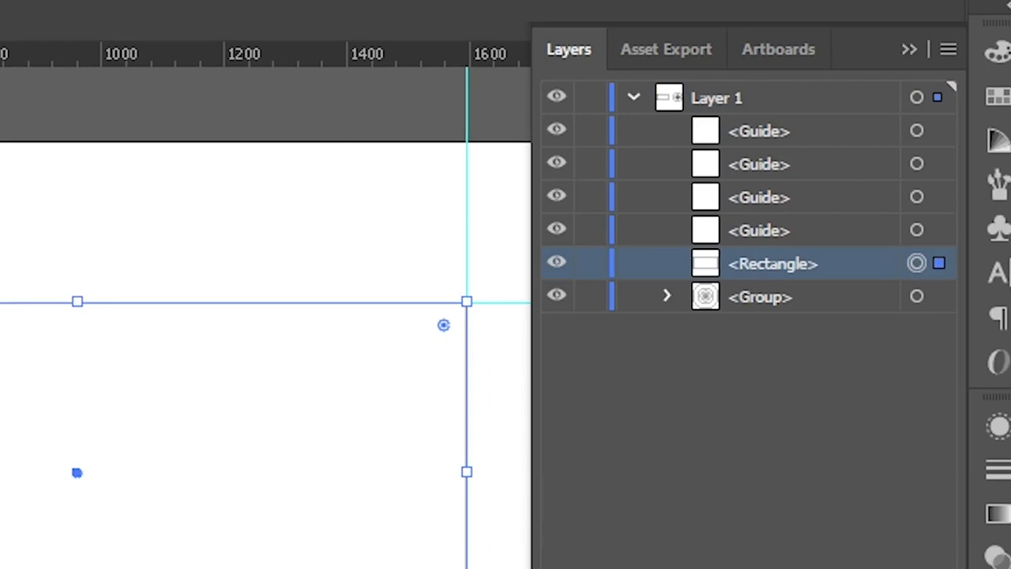
key(Delete)
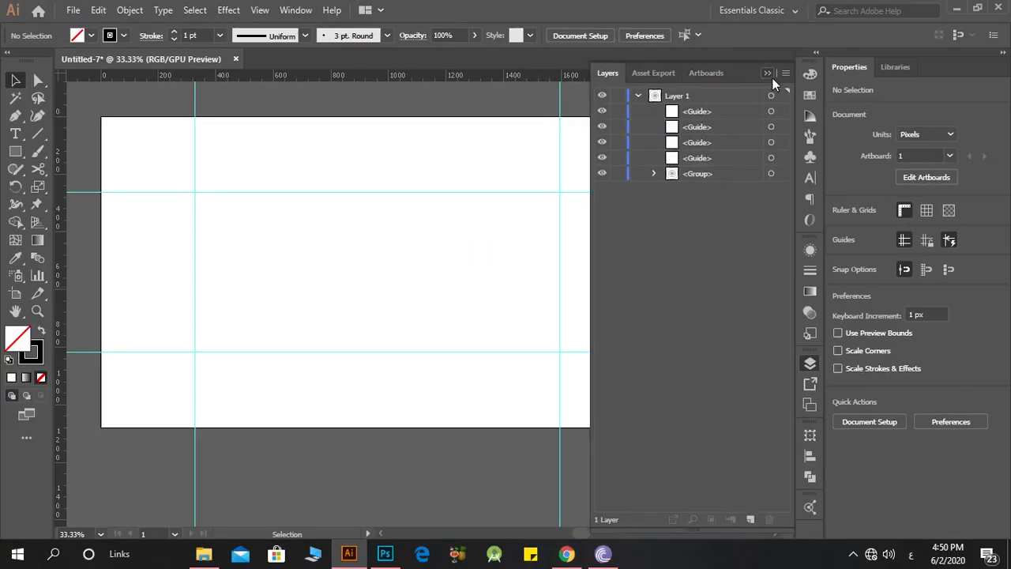
click(910, 50)
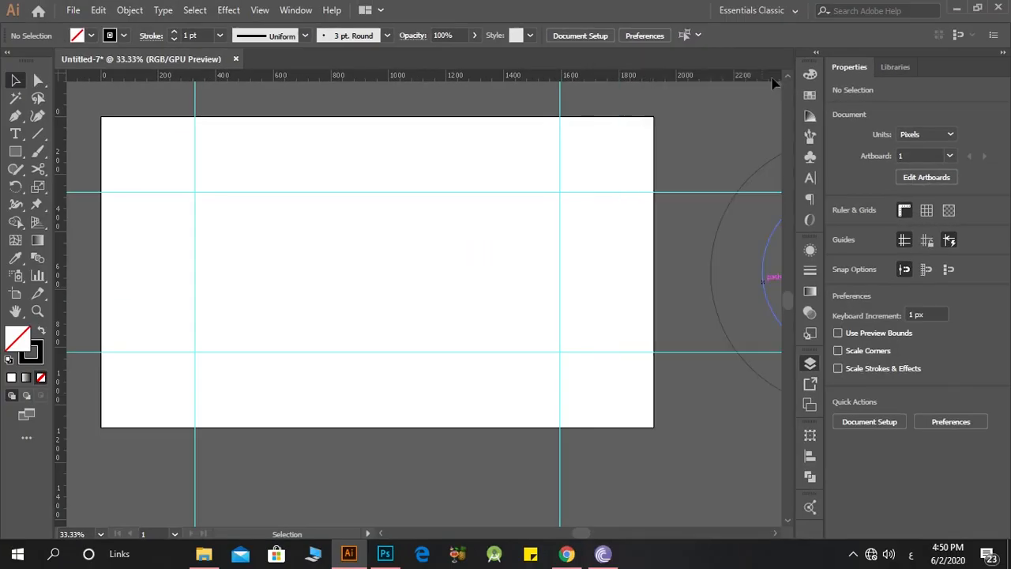
Step: Draw a square about 89 px wide at the upper-left intersection of the guides
click(15, 151)
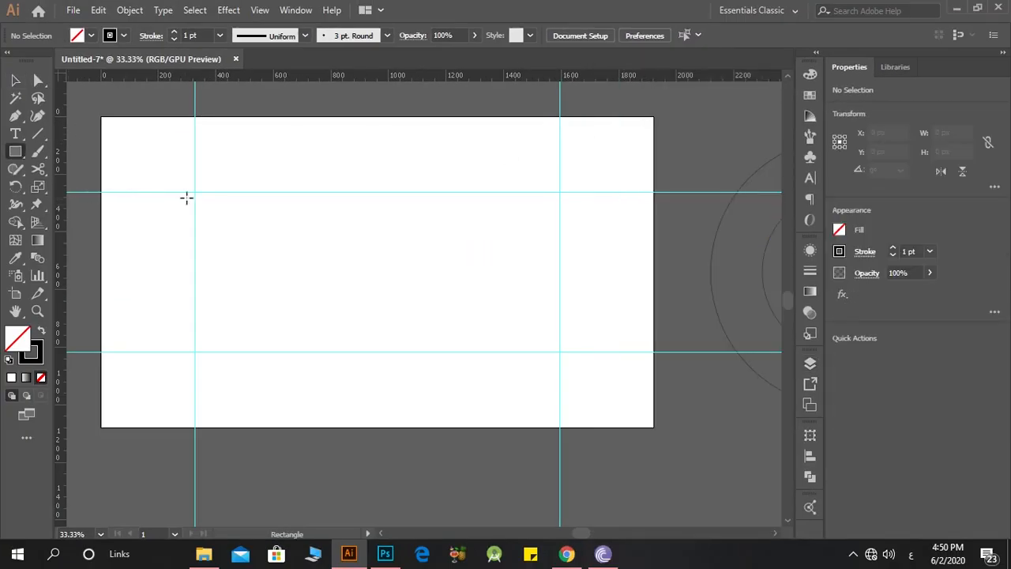
drag(196, 191, 225, 219)
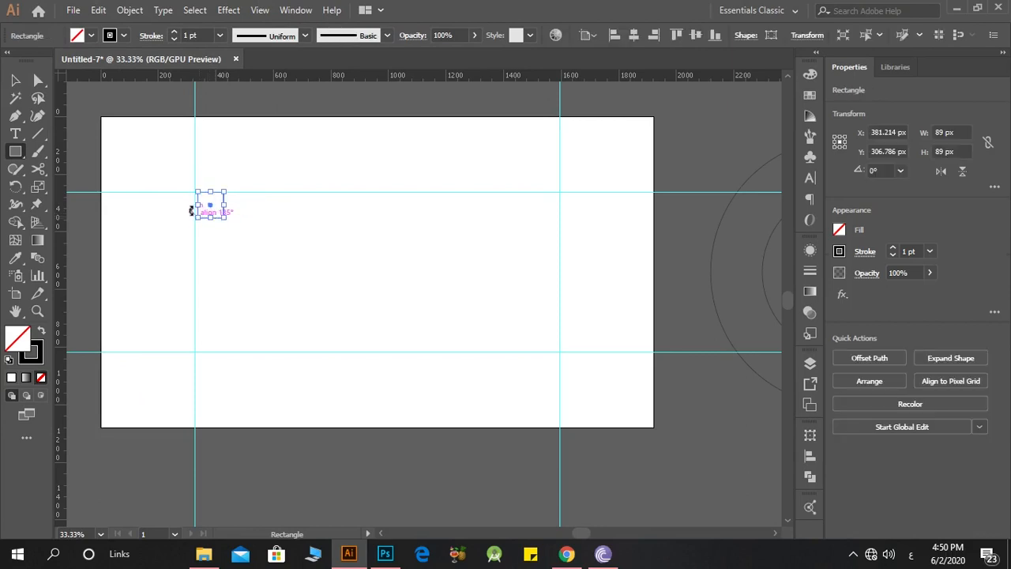
Step: Replace the small square with one about 100 px wide at the upper-left guide corner and copy it to the lower-right guide corner
key(ctrl+z)
scroll(190, 185, up, 2)
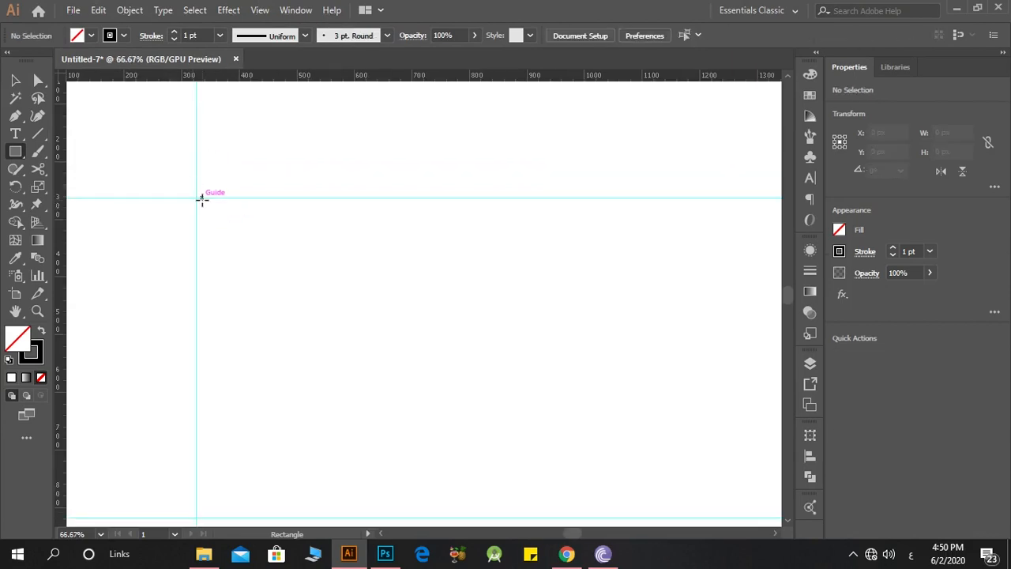
scroll(196, 200, down, 2)
drag(196, 199, 549, 349)
click(13, 84)
click(223, 235)
click(225, 232)
click(235, 232)
click(417, 269)
scroll(165, 220, up, 1)
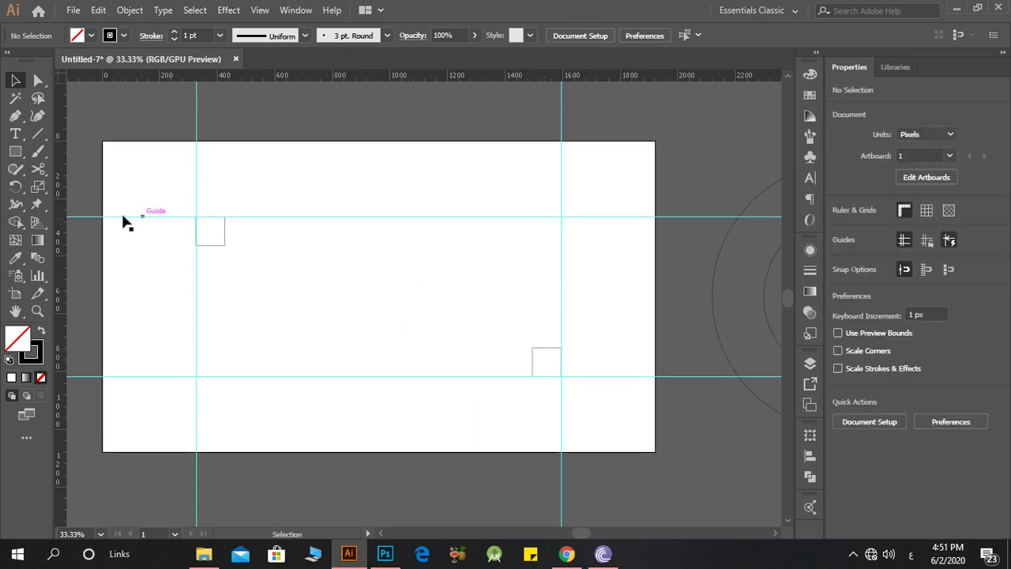
Step: Place guides along the inner edges of both corner squares and delete the two squares
drag(229, 249, 220, 246)
drag(511, 358, 550, 348)
click(551, 354)
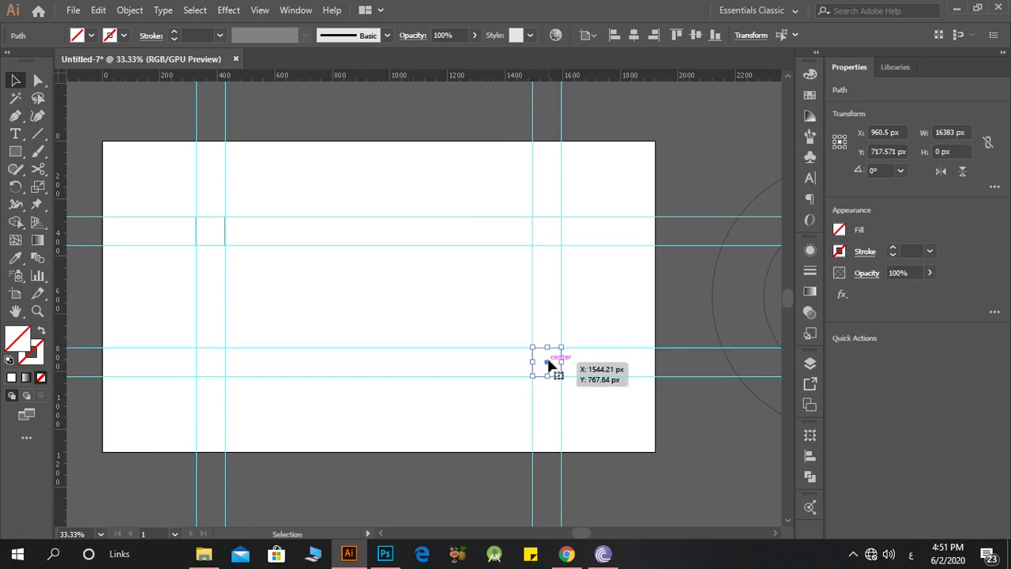
click(361, 287)
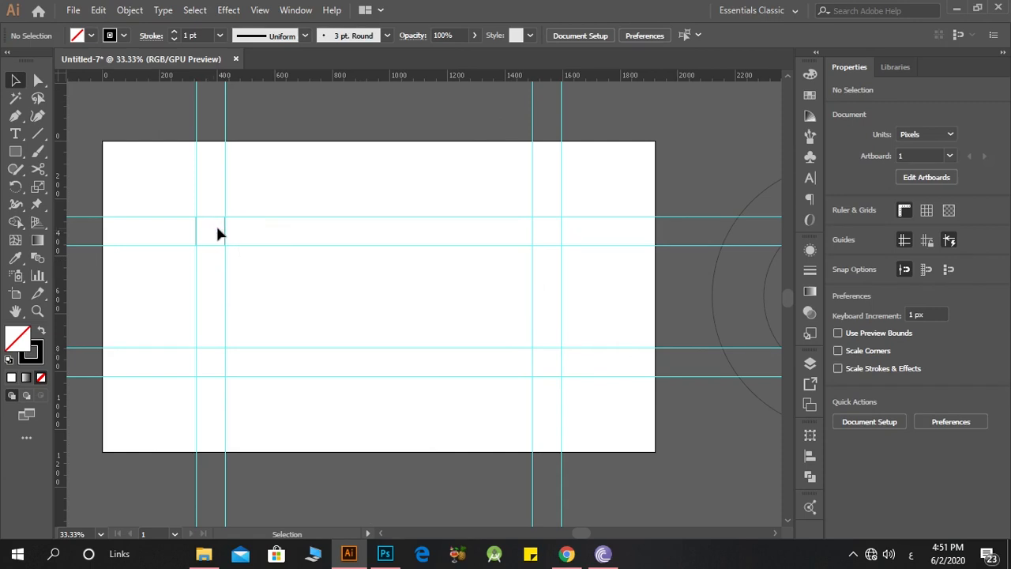
click(209, 233)
click(267, 272)
Step: Draw a rectangle about 100 by 555 px between the right-hand vertical guides and swap its fill and stroke for solid black
click(15, 151)
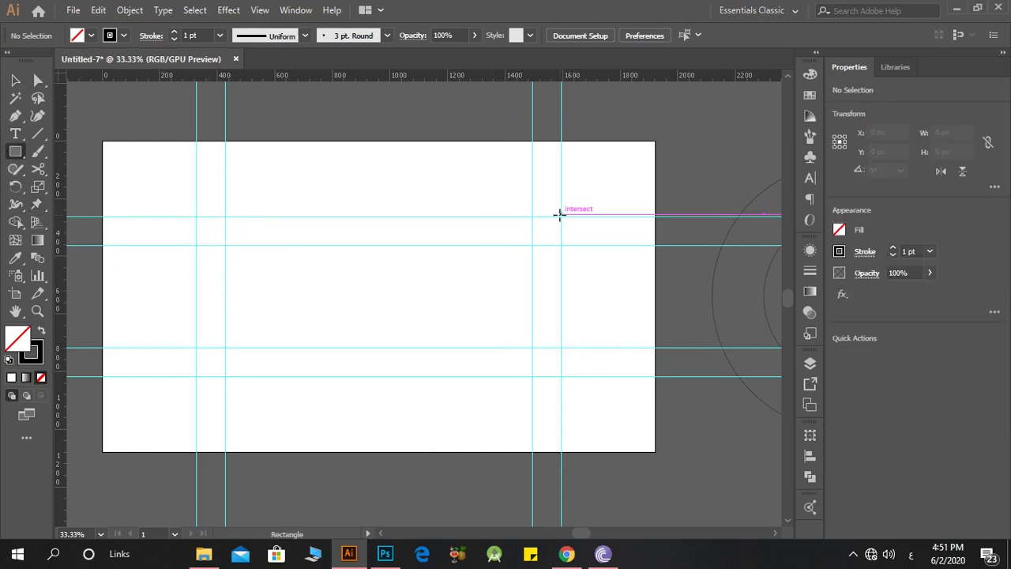
mouse_move(561, 214)
mouse_down()
mouse_move(537, 388)
mouse_move(533, 375)
mouse_up()
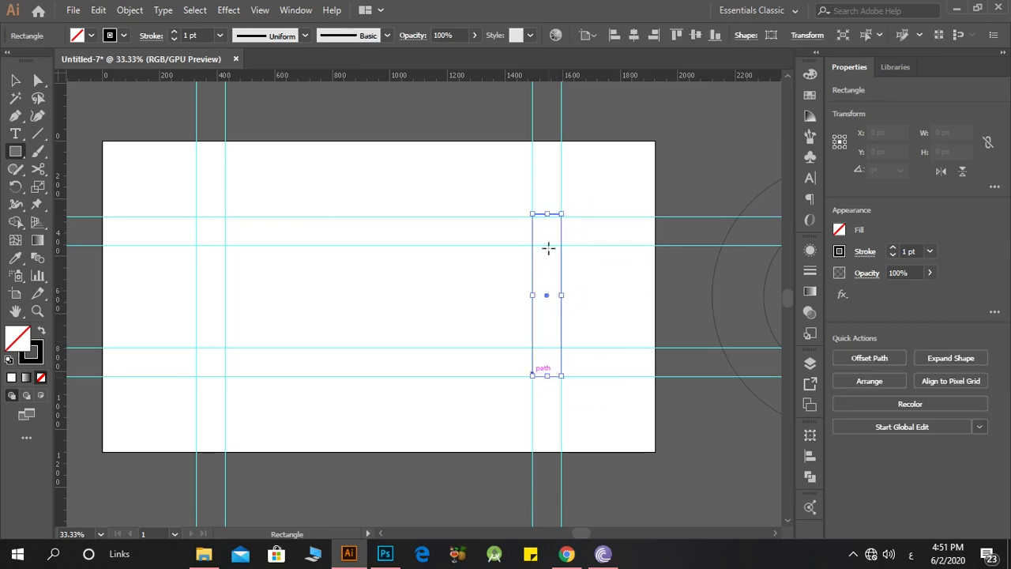
scroll(548, 207, up, 5)
drag(541, 211, 546, 223)
scroll(545, 224, down, 3)
click(39, 334)
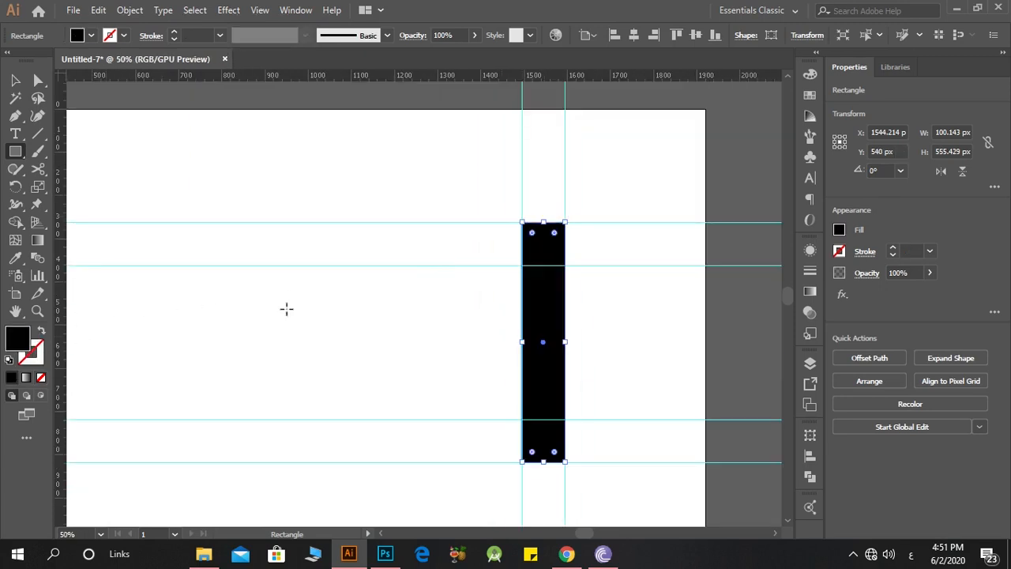
Step: Copy the black vertical bar into the left pair of vertical guides
scroll(300, 304, down, 2)
scroll(316, 300, up, 1)
click(12, 80)
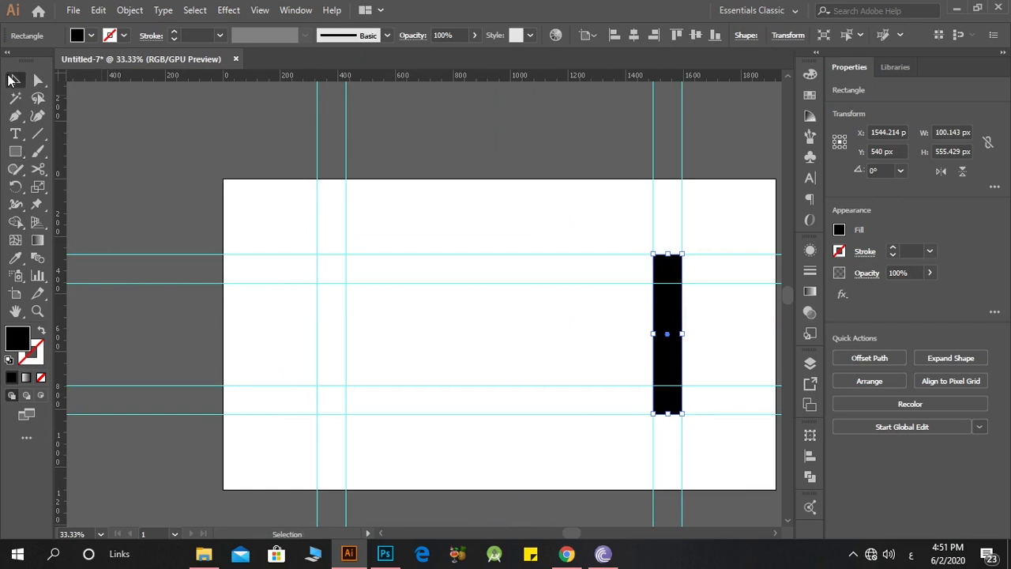
drag(667, 316, 331, 322)
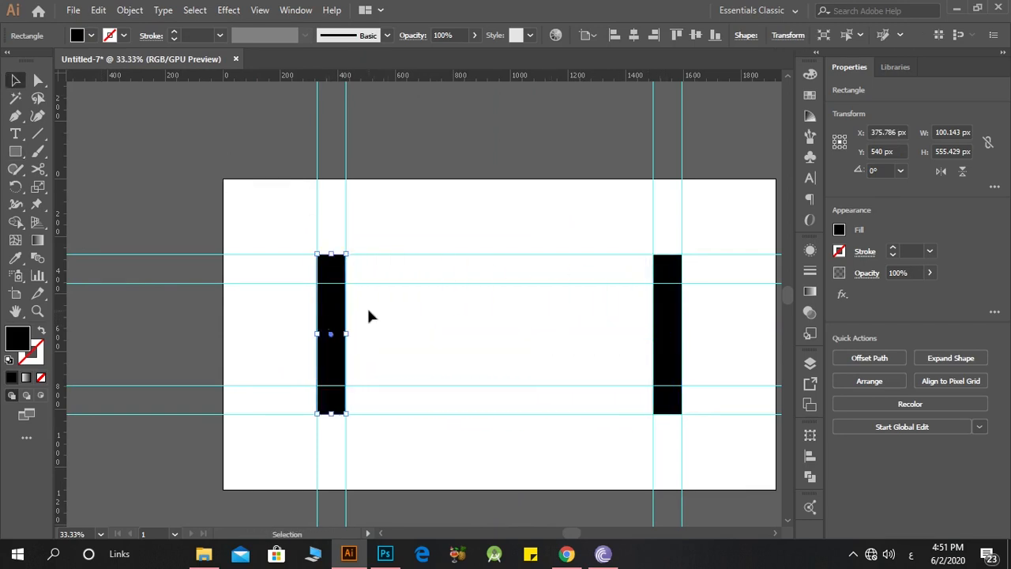
click(124, 218)
Step: Draw a black bar about 1269 by 100 px across the upper guides, fitting its long edges exactly to them
click(15, 151)
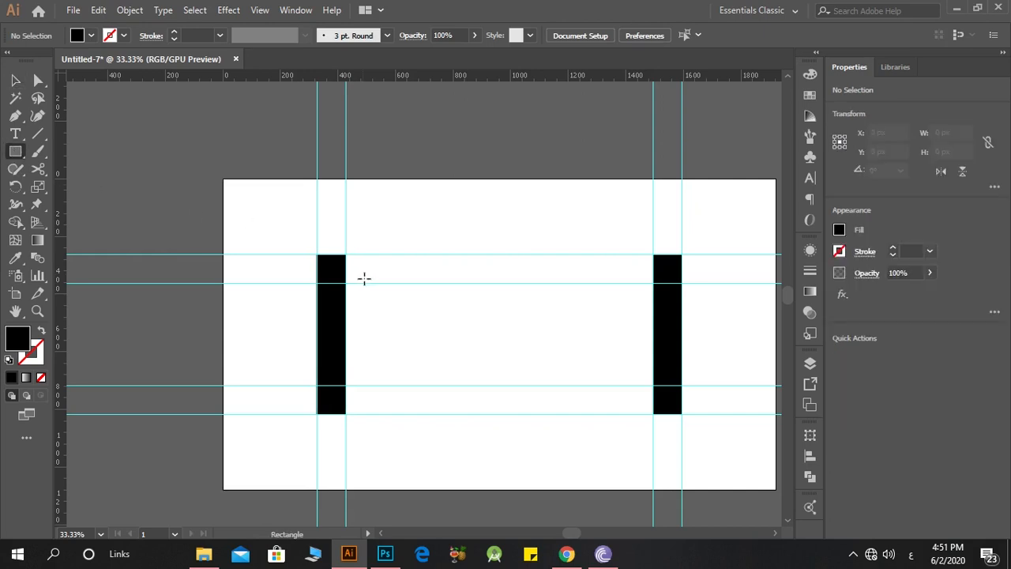
drag(318, 253, 684, 279)
scroll(508, 279, up, 5)
drag(453, 286, 452, 300)
drag(452, 111, 451, 124)
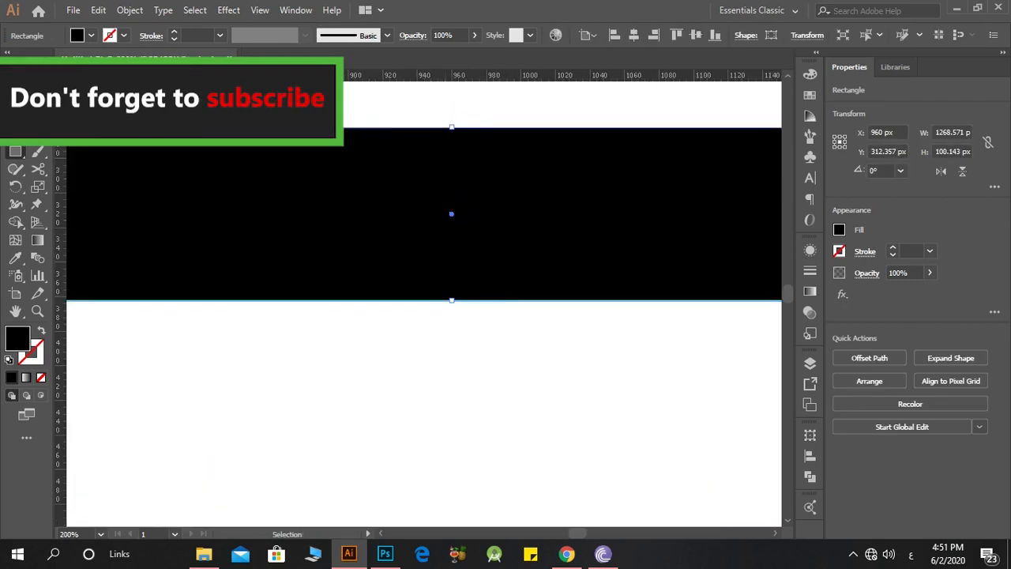
Step: Copy the upper horizontal bar to the bottom of the frame and fit its upper edge to the guide
scroll(328, 238, down, 5)
drag(340, 236, 332, 377)
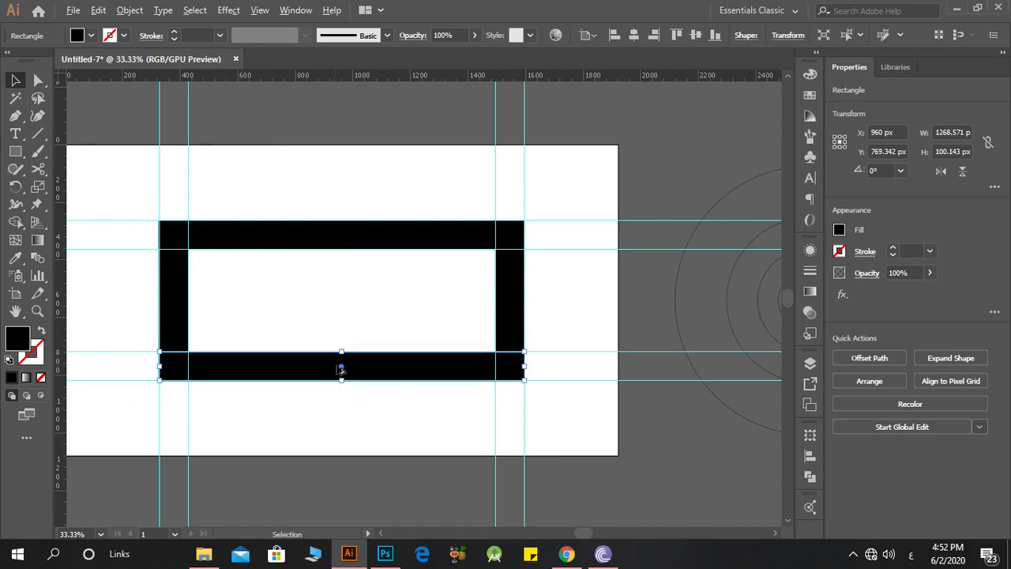
scroll(305, 329, up, 10)
drag(276, 288, 279, 276)
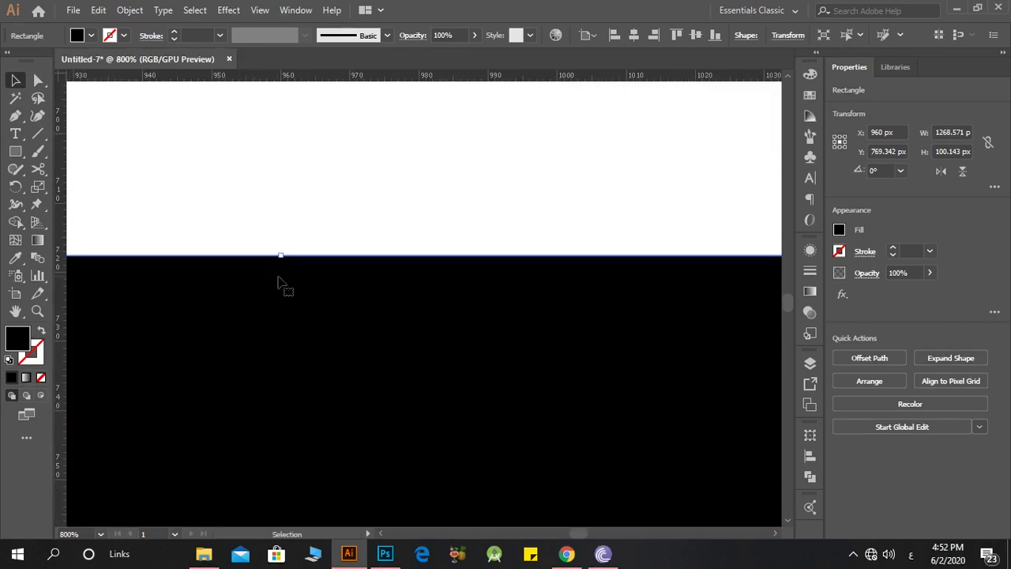
scroll(281, 278, down, 5)
click(325, 415)
Step: Copy the upper bar into the frame's middle and shorten it to a stub about 284 px long attached to the left bar
scroll(325, 415, down, 4)
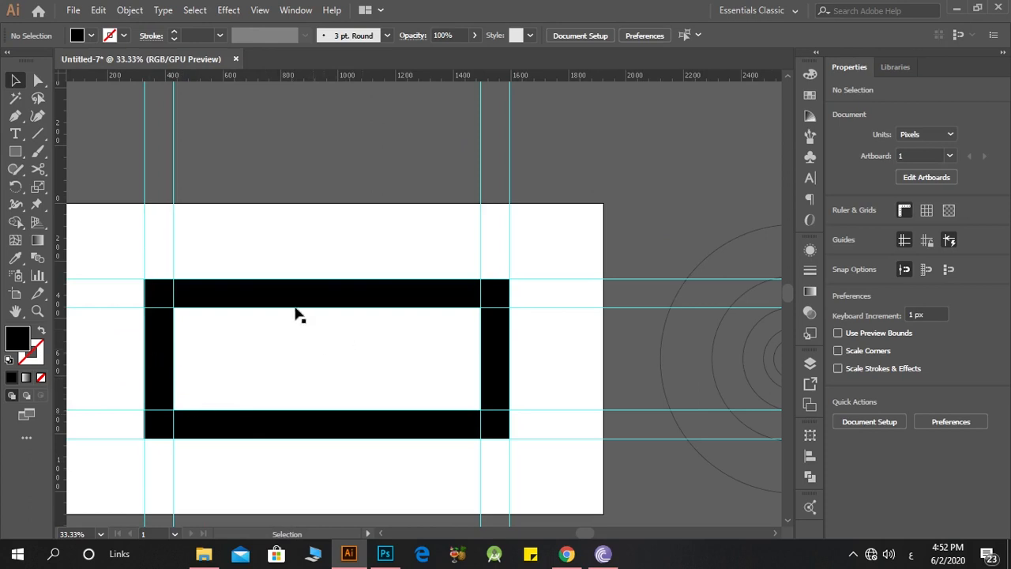
drag(251, 295, 245, 348)
scroll(145, 352, up, 8)
scroll(245, 348, down, 8)
scroll(335, 346, up, 2)
drag(335, 346, 319, 352)
drag(678, 344, 397, 383)
Step: Create a 45° diagonal bar crossing the upper horizontal bar inside the frame
click(286, 358)
drag(433, 354, 536, 167)
click(485, 380)
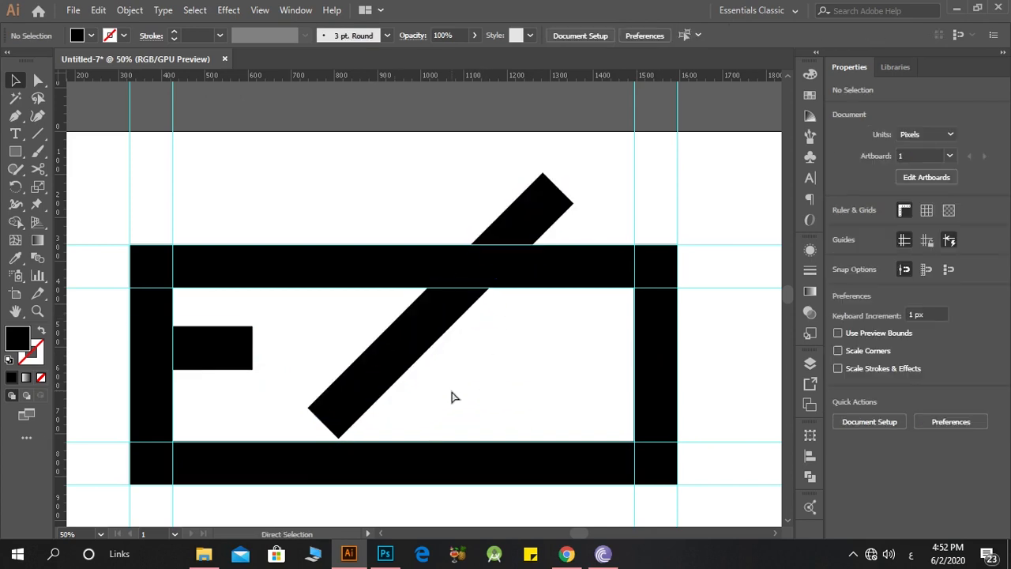
Step: In Outline mode, snap the diagonal bar's lower corner to the stub bar's lower-right corner and return to normal preview
key(ctrl+y)
scroll(269, 407, up, 1)
drag(318, 408, 240, 349)
click(340, 339)
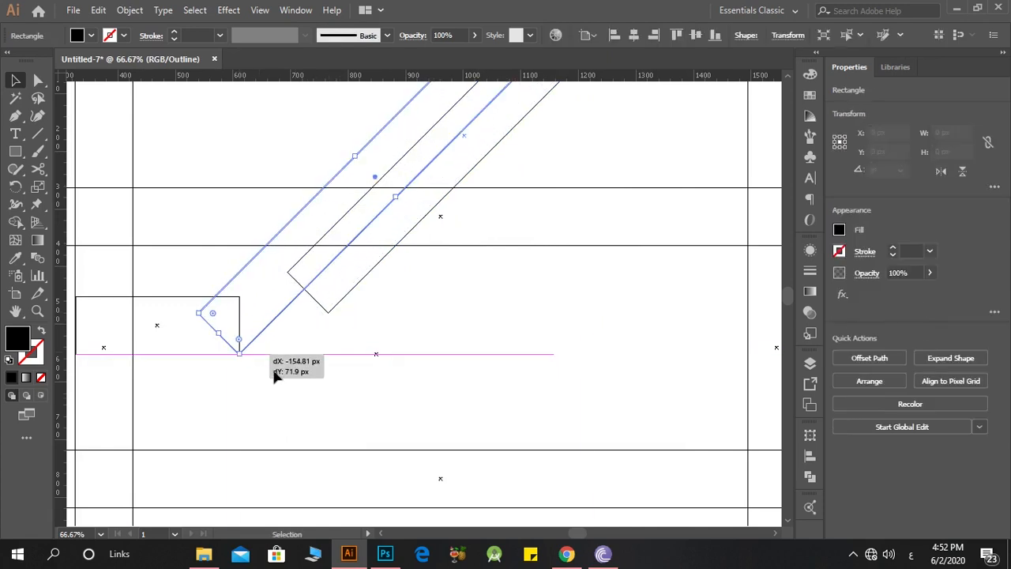
click(277, 351)
scroll(277, 340, down, 2)
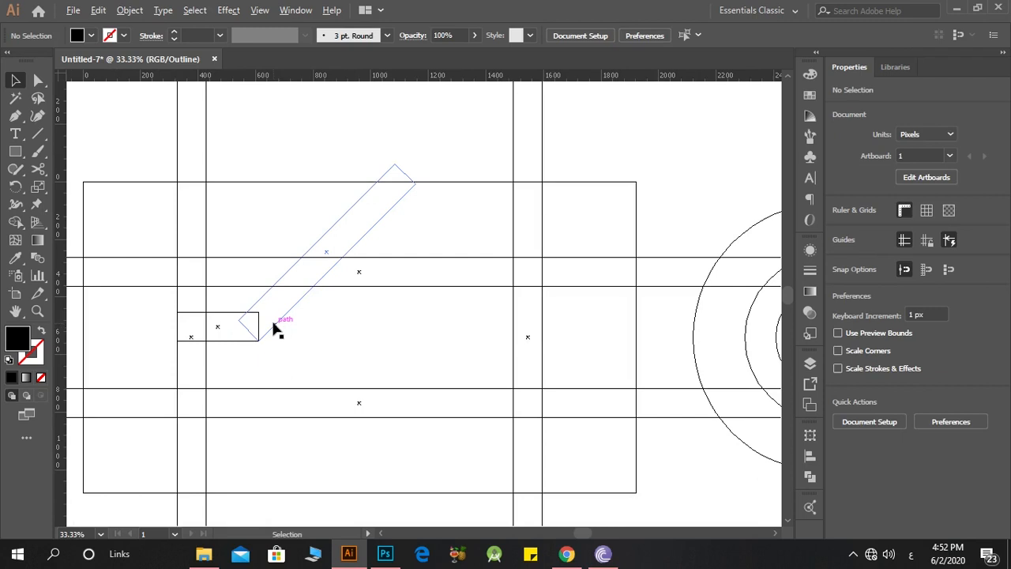
key(ctrl+y)
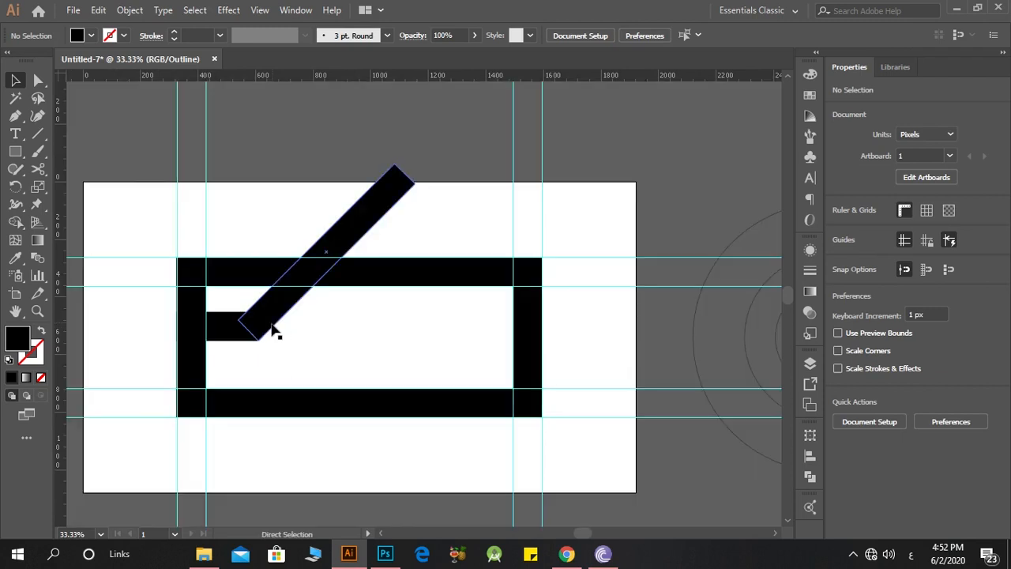
Step: Copy the diagonal bar, flip the copy horizontally and move it below the stub bar
drag(272, 332, 330, 399)
click(940, 172)
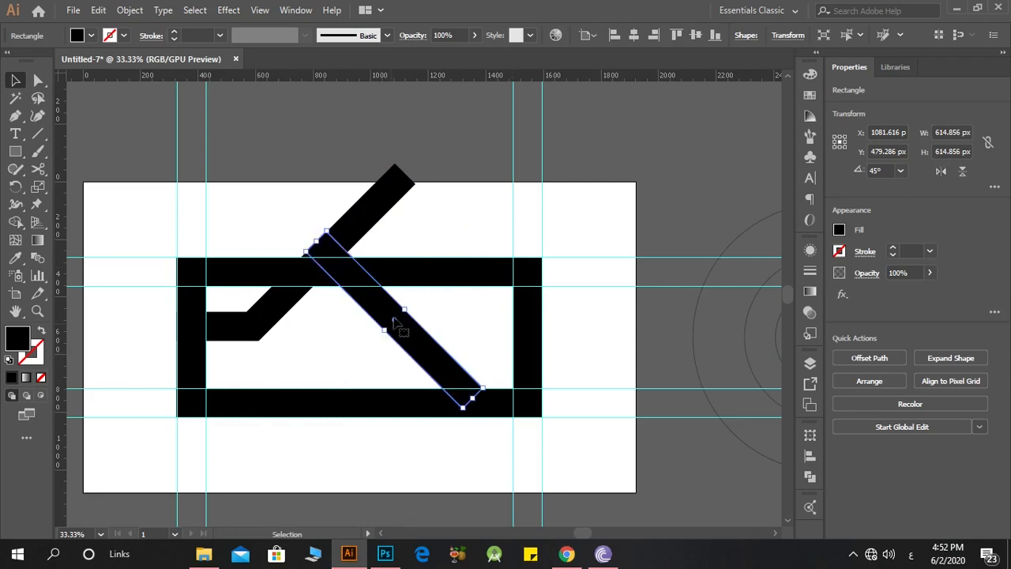
drag(379, 314, 302, 433)
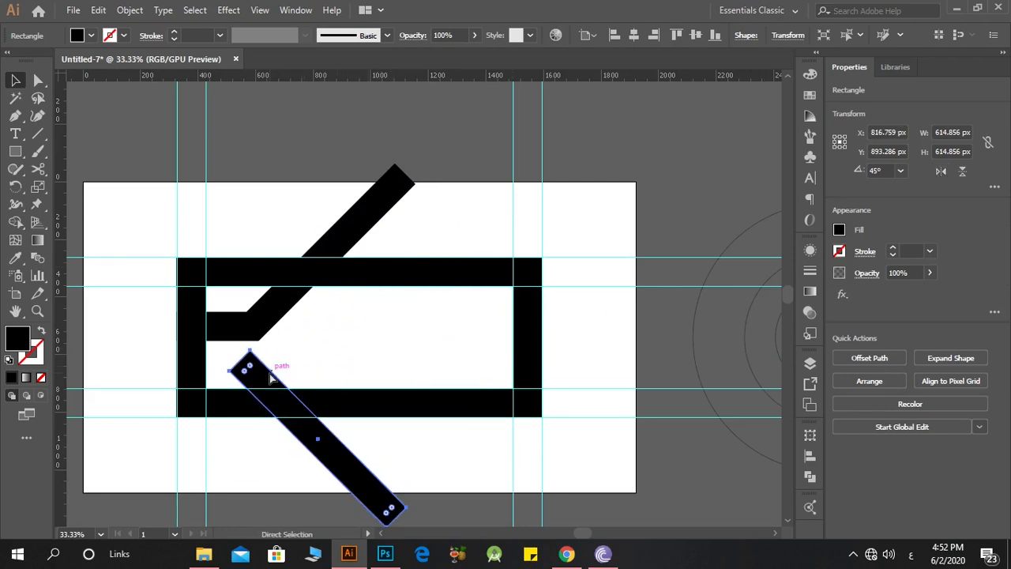
Step: In Outline mode, fit the flipped diagonal bar's left corner to the frame's outer left edge near the stub bar
key(ctrl+y)
key(ctrl+equal)
drag(314, 372, 210, 308)
scroll(211, 308, up, 6)
scroll(162, 305, up, 4)
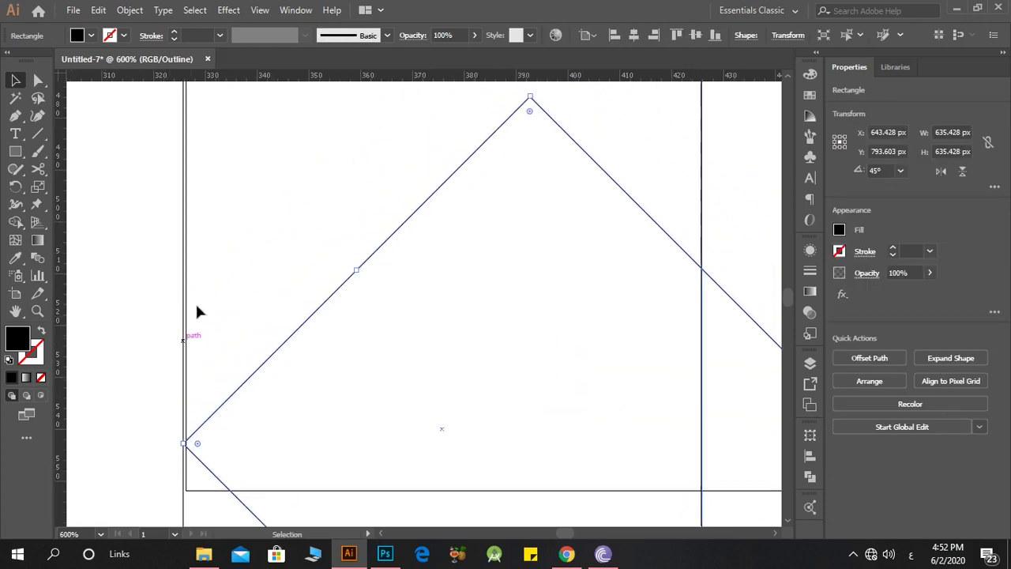
Step: Extend the stub bar's left end to the frame's outer left edge
click(185, 272)
scroll(188, 272, up, 1)
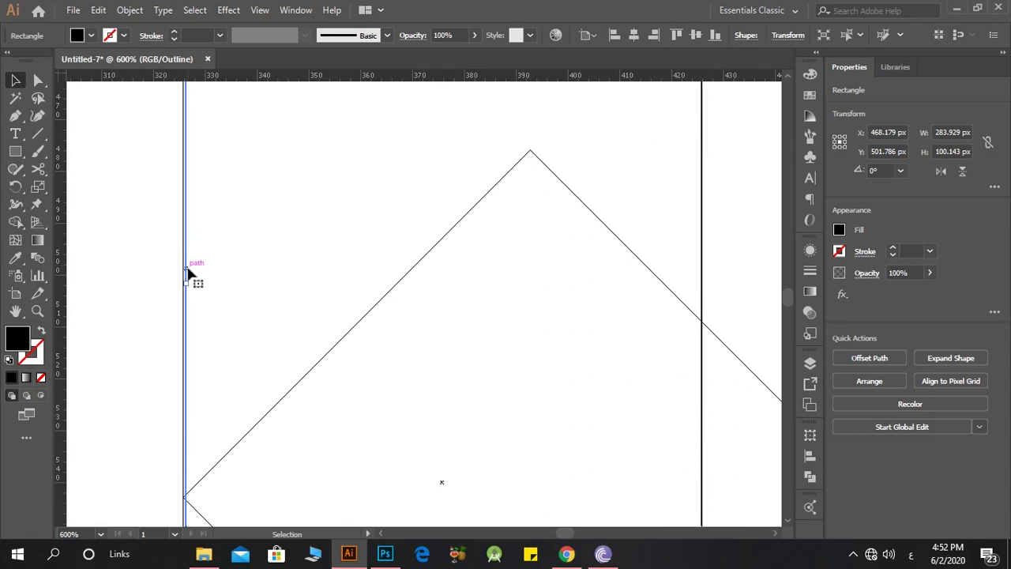
drag(189, 282, 183, 282)
scroll(190, 292, down, 2)
click(199, 336)
Step: Snap the lower diagonal bar's left corner to the stub bar's lower-left corner and return to normal preview
drag(185, 388, 164, 444)
click(215, 395)
scroll(166, 439, up, 6)
click(150, 465)
scroll(126, 462, down, 4)
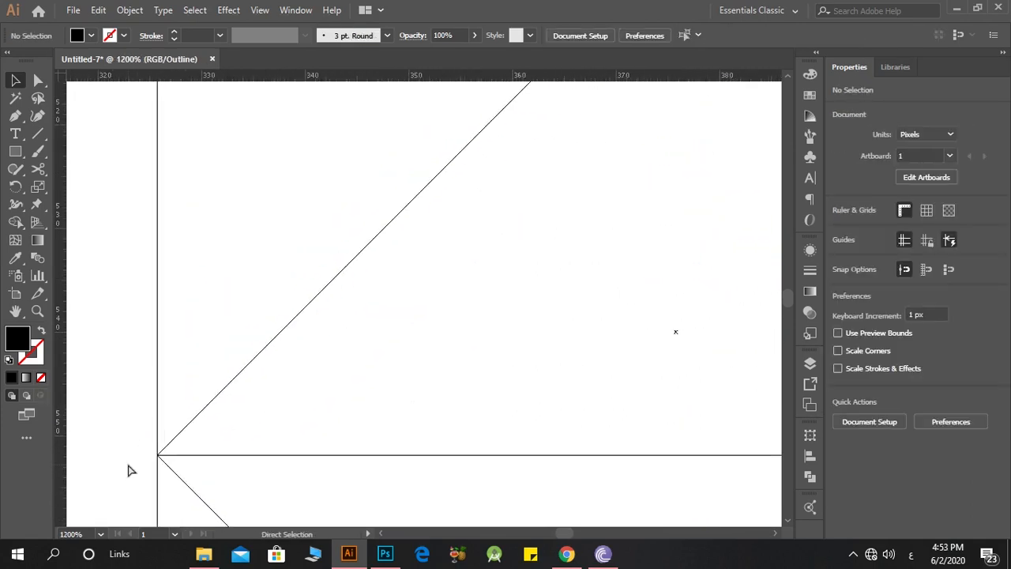
key(ctrl+y)
Step: Copy the upper diagonal bar down and to the right, leaving a parallel gap between the two
scroll(129, 463, down, 12)
scroll(164, 490, up, 3)
drag(222, 336, 266, 388)
click(327, 412)
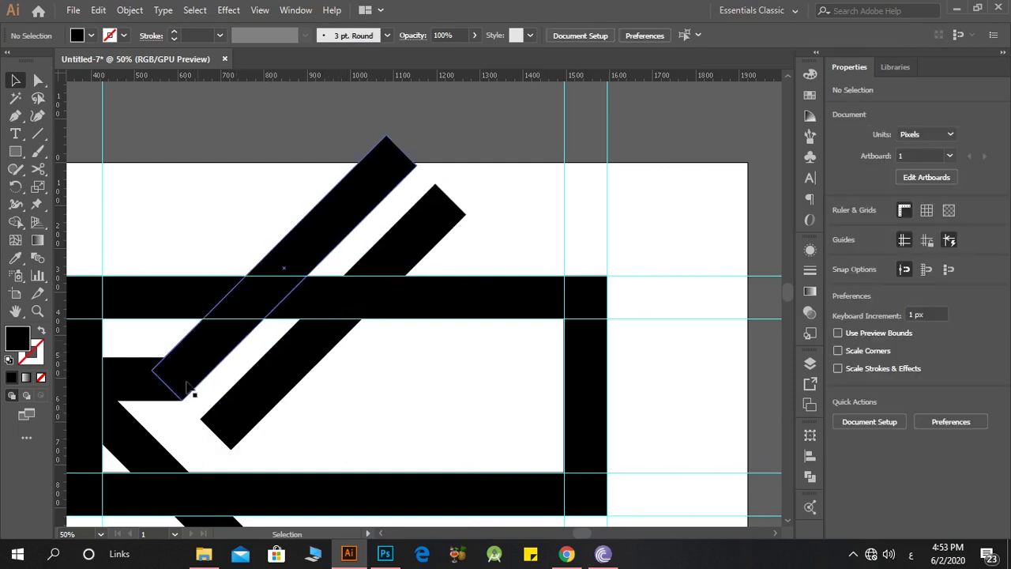
Step: Copy the lower diagonal bar to the right so it forms an arrow point with the second upper diagonal
drag(136, 444, 276, 458)
key(ctrl+z)
drag(274, 456, 273, 448)
key(ctrl+z)
Step: Copy the stub bar horizontally onto the second arrow shape and stretch it to about 485 px long
drag(120, 380, 333, 396)
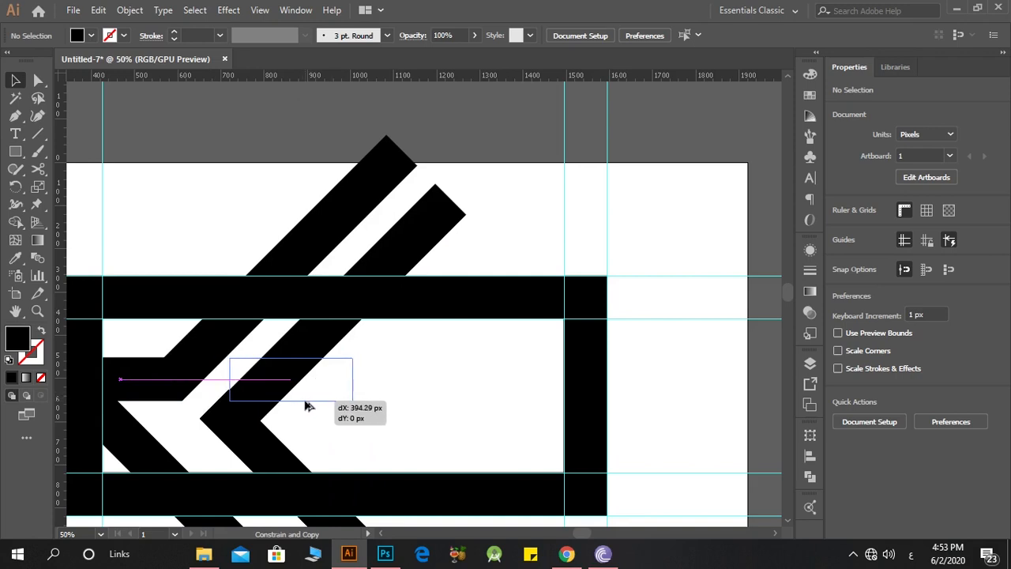
drag(308, 405, 309, 406)
drag(356, 380, 440, 383)
Step: Select all artwork and use Shape Builder to remove the exposed left vertical bar pieces and the frame's lower-left corner
scroll(441, 385, down, 1)
key(ctrl+minus)
key(ctrl+minus)
key(ctrl+plus)
key(ctrl+plus)
scroll(357, 462, down, 4)
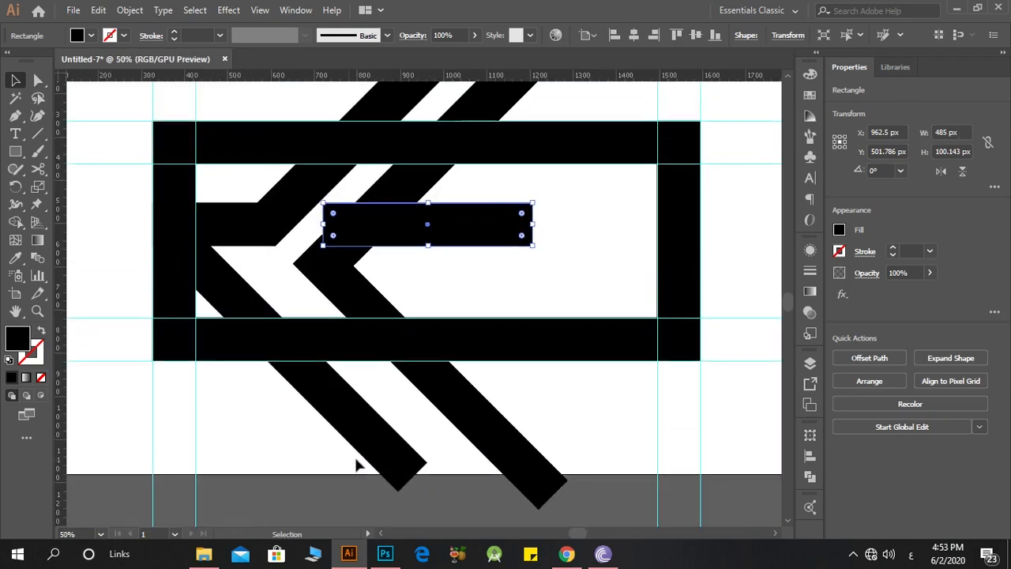
scroll(273, 337, up, 2)
scroll(270, 337, up, 1)
key(ctrl+minus)
key(ctrl+a)
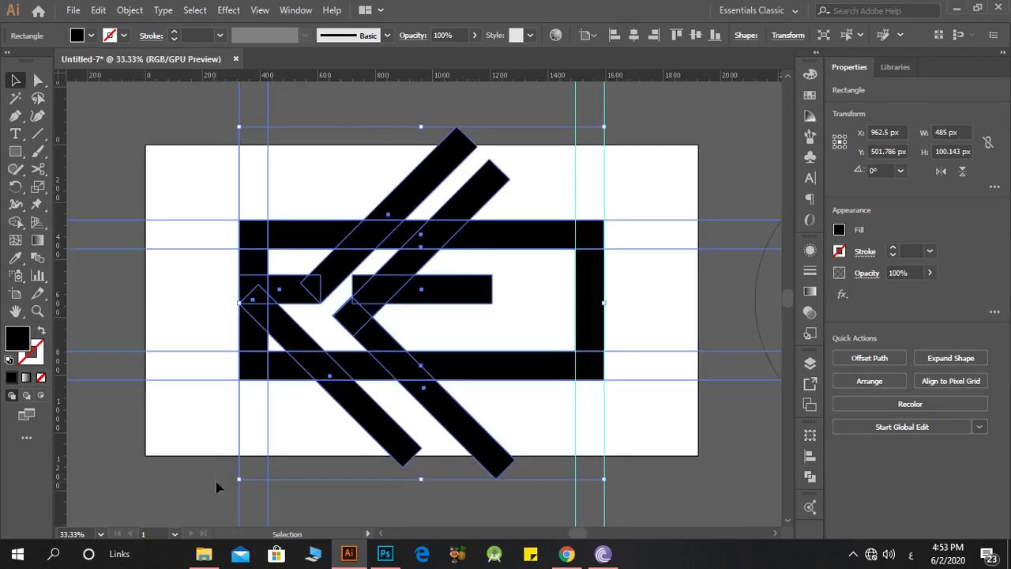
scroll(118, 363, up, 1)
click(15, 226)
scroll(231, 324, up, 2)
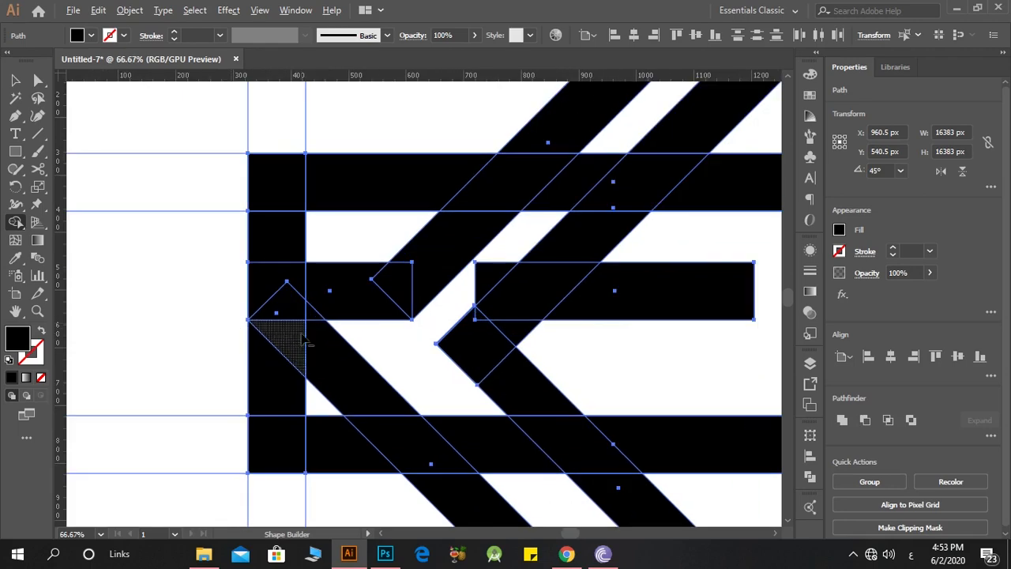
scroll(369, 451, down, 1)
drag(346, 466, 290, 373)
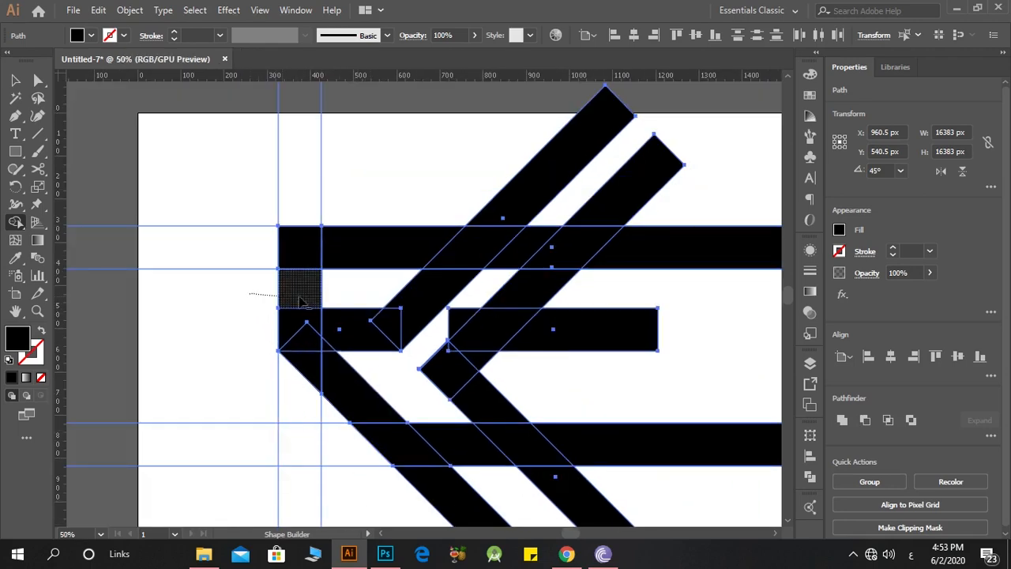
Step: Remove the frame pieces between the parallel diagonals and the diagonal ends overhanging the frame, then deselect the artwork
scroll(301, 300, down, 1)
scroll(393, 309, up, 7)
scroll(425, 363, down, 5)
scroll(429, 339, down, 2)
scroll(502, 260, up, 1)
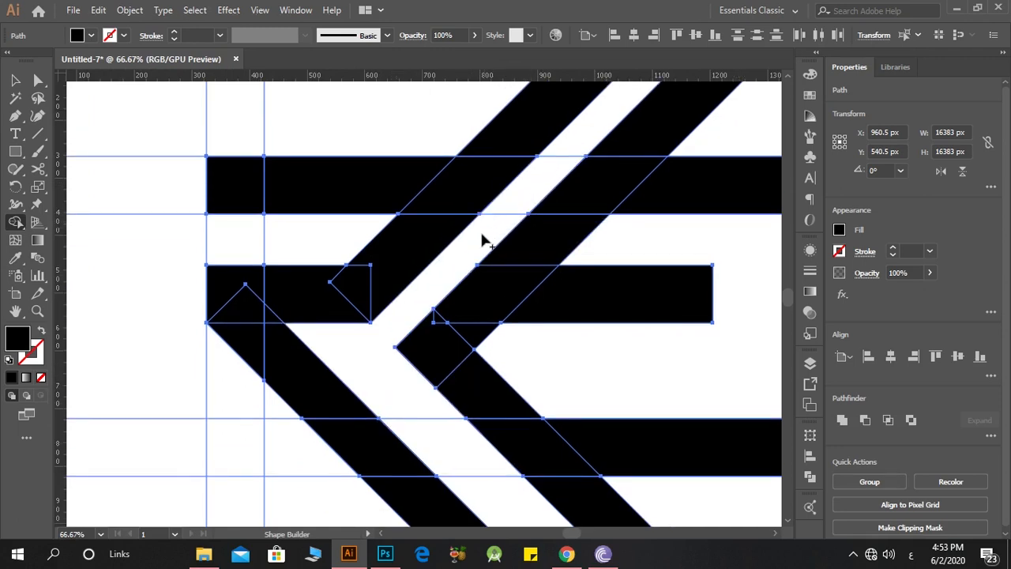
scroll(482, 237, up, 5)
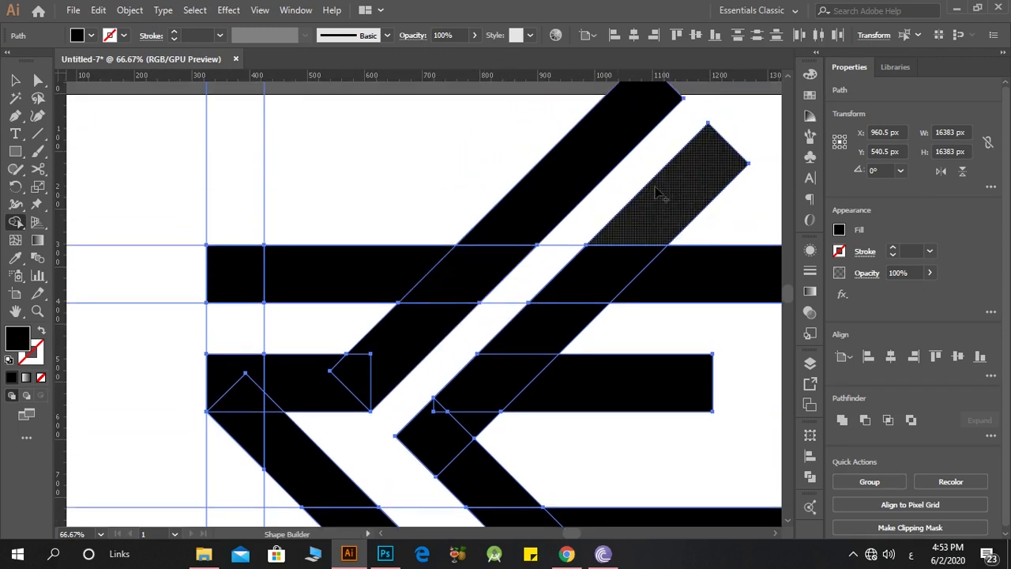
drag(478, 168, 727, 193)
scroll(451, 229, down, 4)
scroll(474, 313, up, 2)
drag(408, 378, 549, 350)
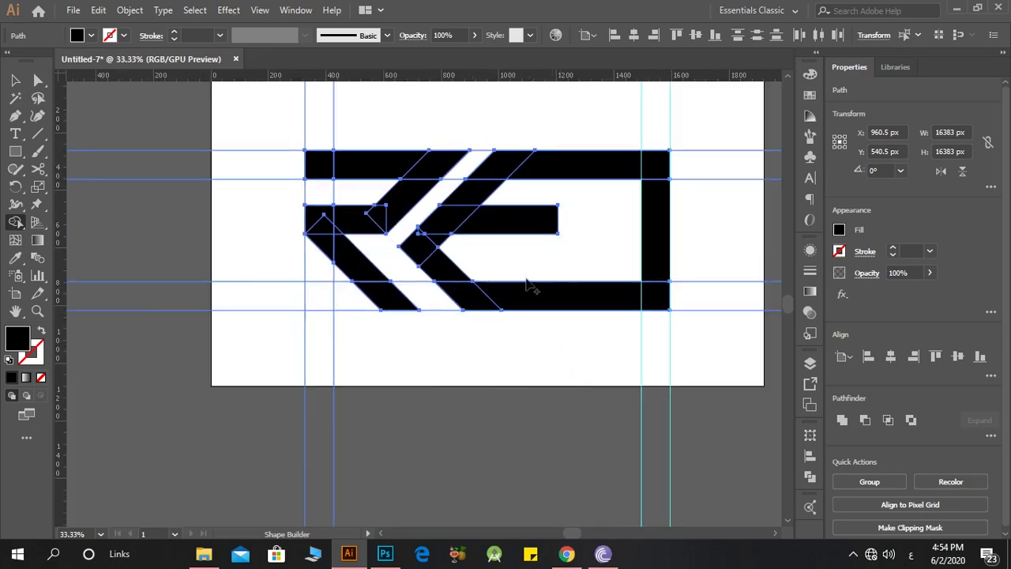
click(14, 80)
click(387, 207)
Step: Draw a 225° line spanning about 303 px each way along the right edge of the first upper diagonal bar
scroll(526, 314, up, 1)
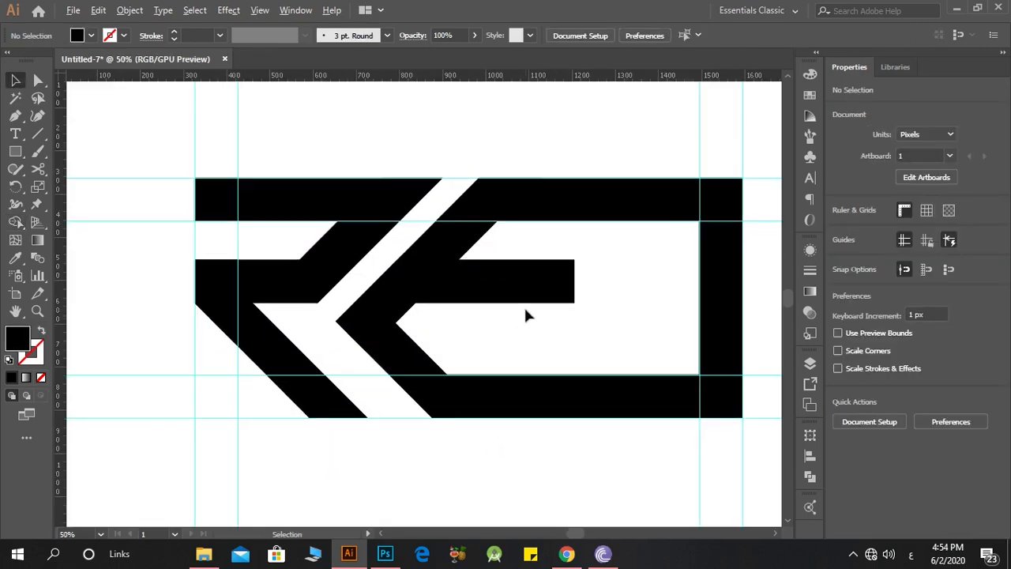
click(37, 134)
scroll(447, 175, up, 2)
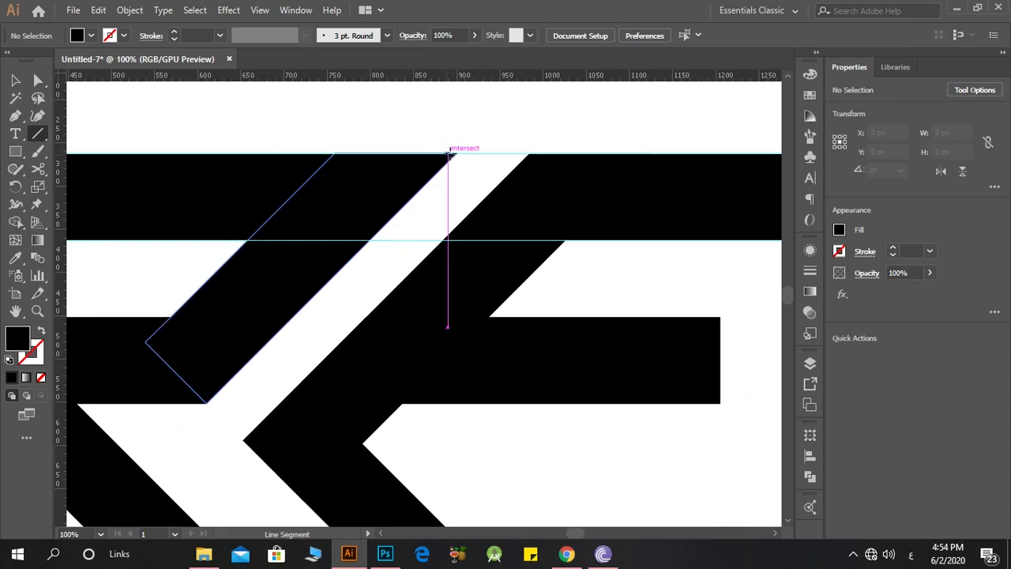
drag(455, 152, 194, 414)
key(v)
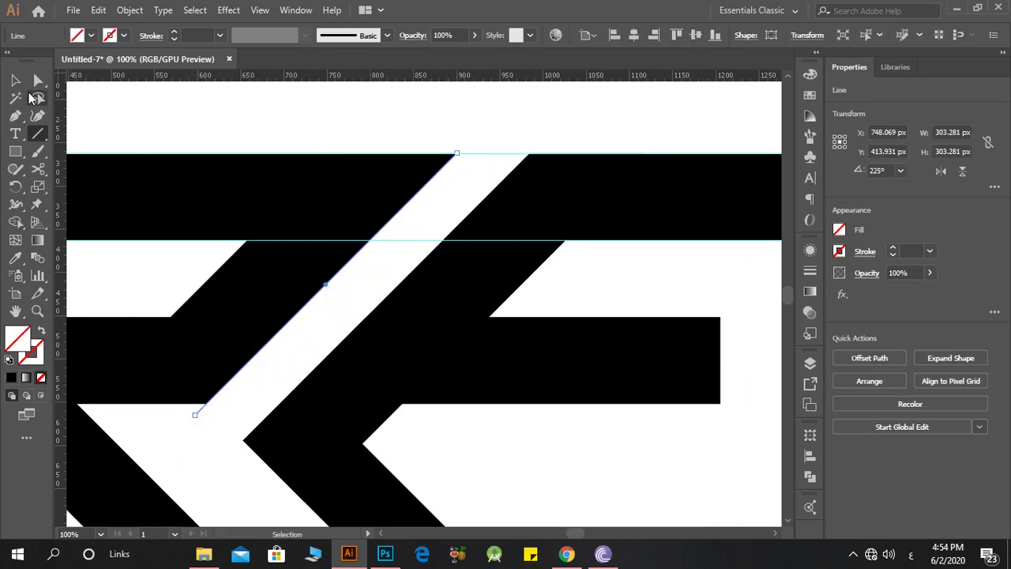
Step: Copy the 225° line onto the facing edge of the second diagonal bar and group both lines
drag(204, 411, 241, 442)
key(ctrl+y)
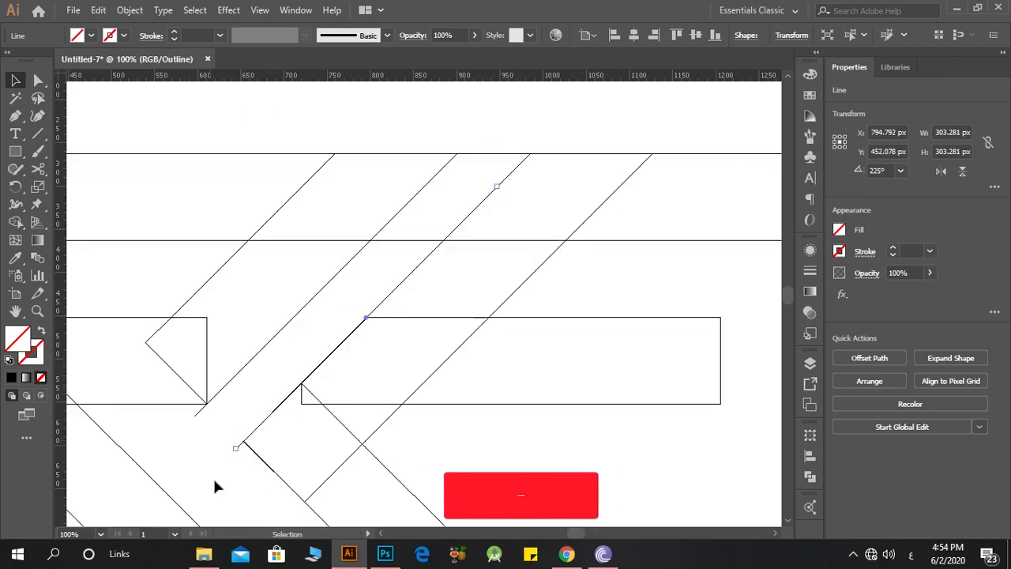
click(267, 401)
click(238, 446)
shift+click(200, 413)
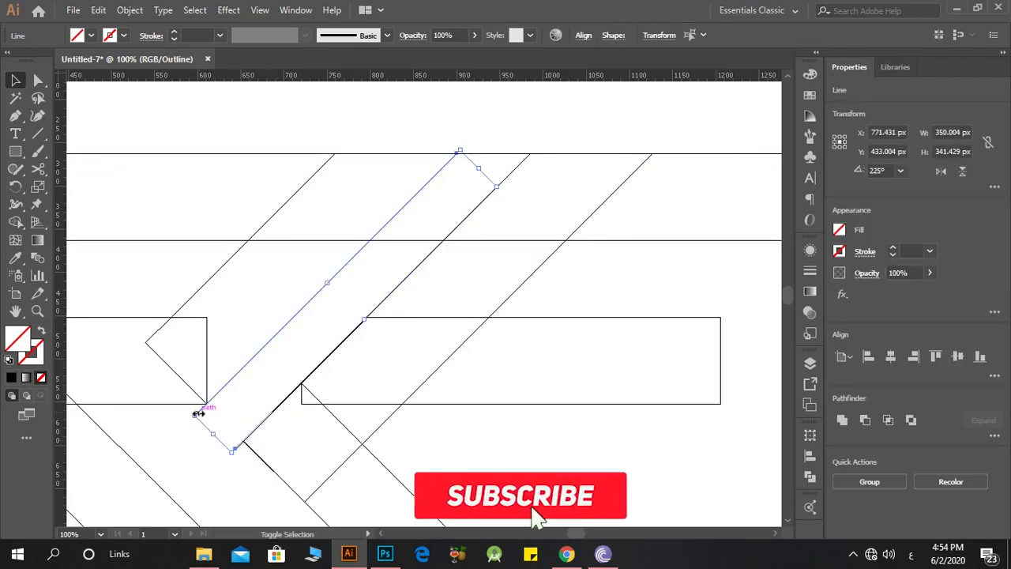
right_click(203, 411)
click(261, 212)
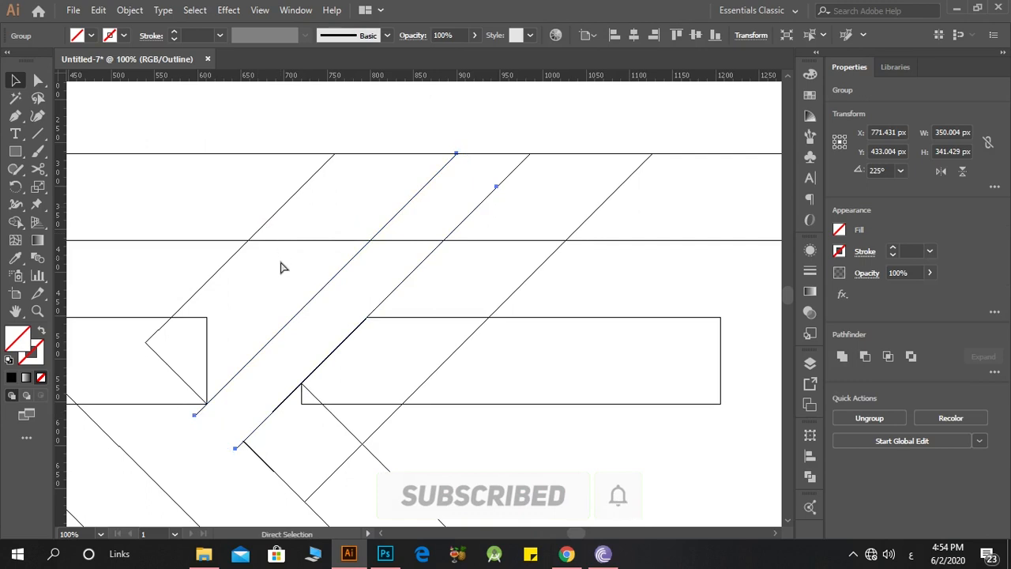
Step: Return to preview mode and copy the diagonal line pair across the right part of the frame's upper bar
key(ctrl+y)
key(ctrl+minus)
key(ctrl+minus)
key(ctrl+minus)
key(ctrl+minus)
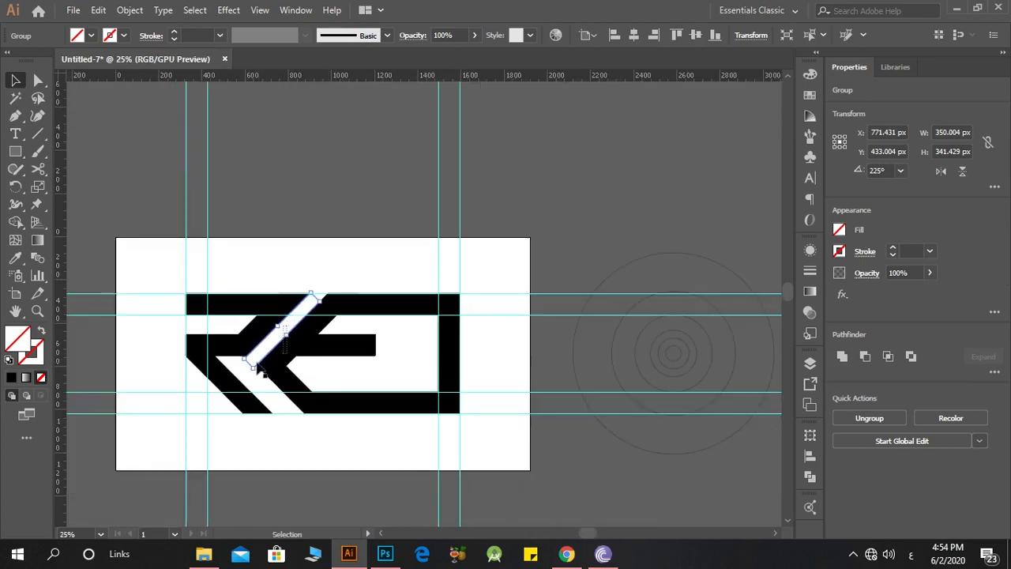
shift+click(245, 379)
click(253, 369)
scroll(253, 369, up, 2)
drag(257, 363, 473, 312)
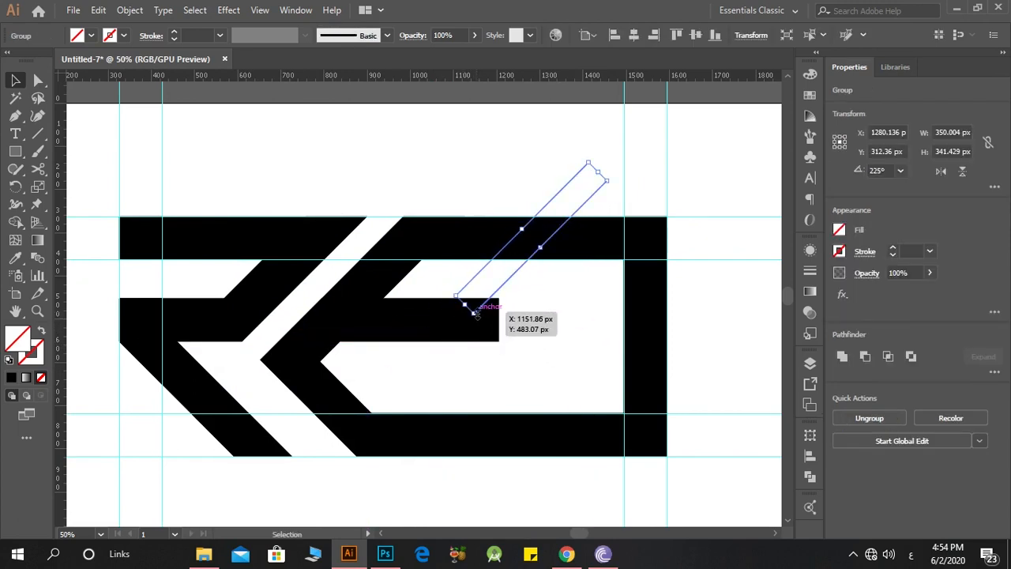
Step: Copy the diagonal line pair down across the frame's lower bar
drag(505, 280, 474, 483)
key(Delete)
drag(523, 310, 474, 272)
key(Delete)
scroll(506, 297, down, 1)
key(Delete)
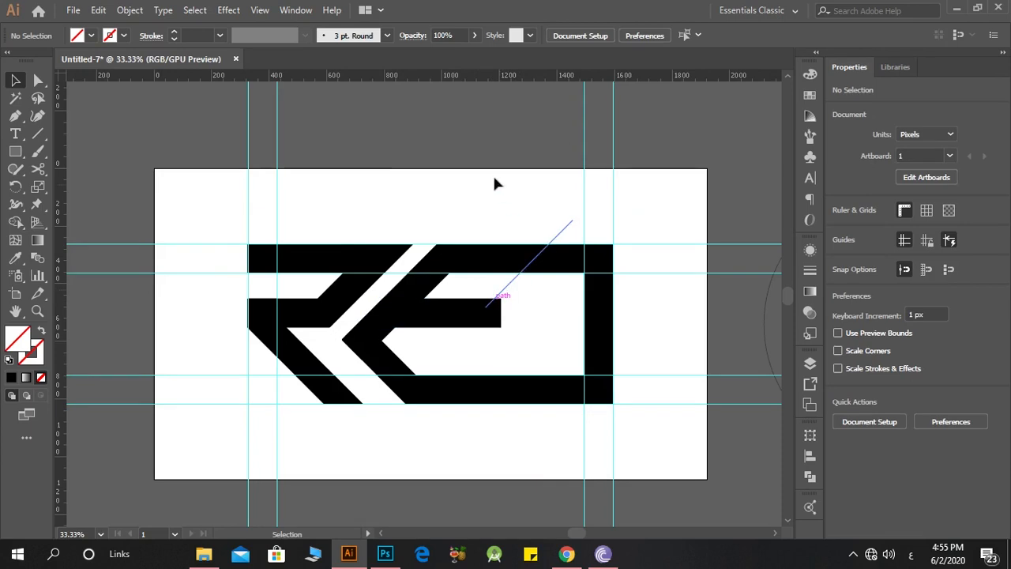
Step: Use Shape Builder to remove the frame segments between both diagonal line pairs, then deselect the artwork
drag(564, 528, 499, 404)
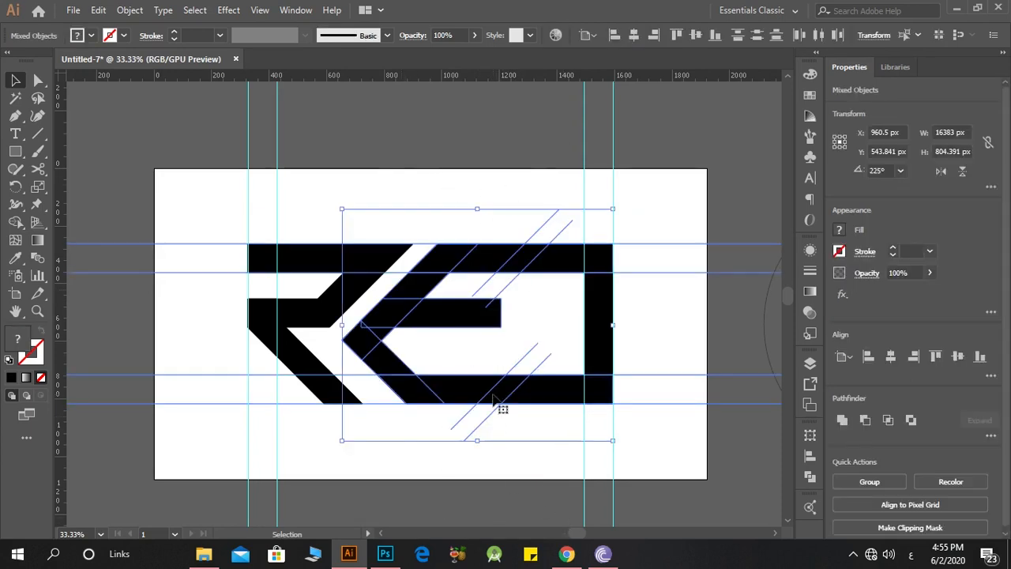
click(16, 222)
scroll(475, 485, up, 1)
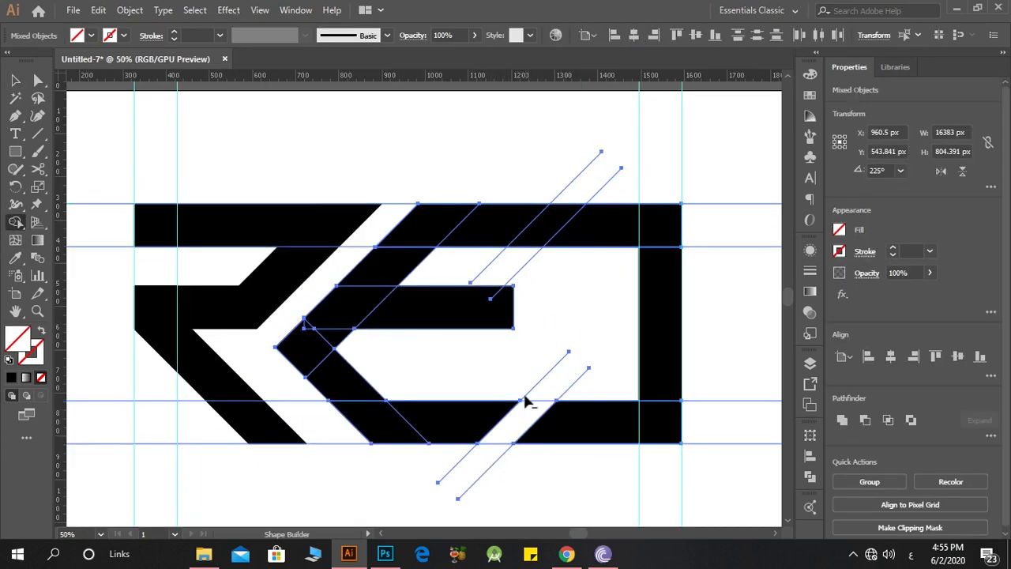
drag(509, 289, 575, 214)
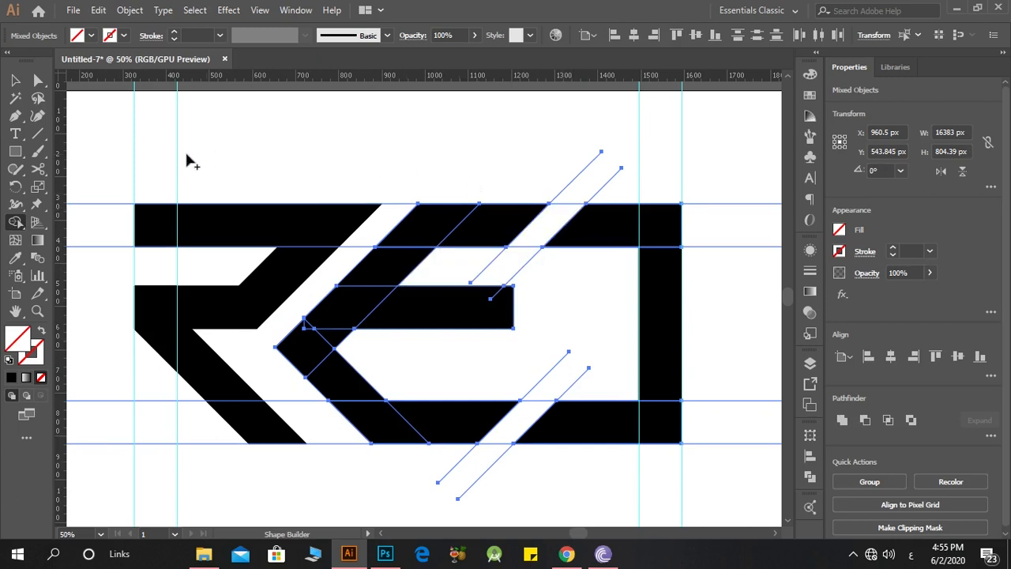
click(15, 80)
click(521, 137)
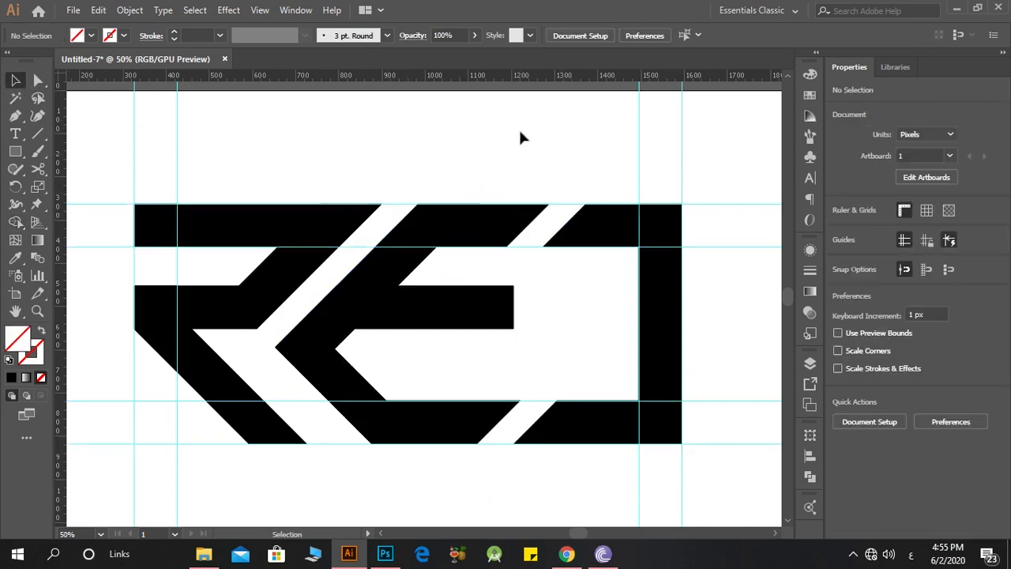
Step: Delete the leftover diagonal lines and all guides around the lettermark
drag(620, 181, 624, 184)
key(Delete)
drag(523, 488, 467, 454)
key(Delete)
drag(88, 154, 76, 146)
key(Delete)
drag(492, 124, 745, 315)
key(Delete)
key(Delete)
drag(722, 352, 729, 475)
key(Delete)
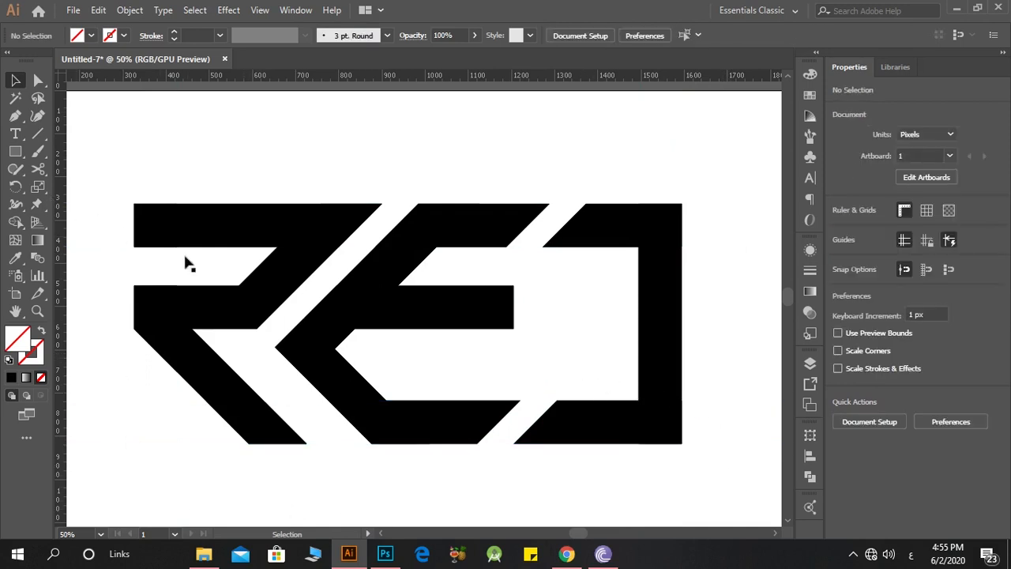
Step: Select all the black pieces and merge them into one solid shape per letter with Shape Builder, then deselect
key(ctrl+a)
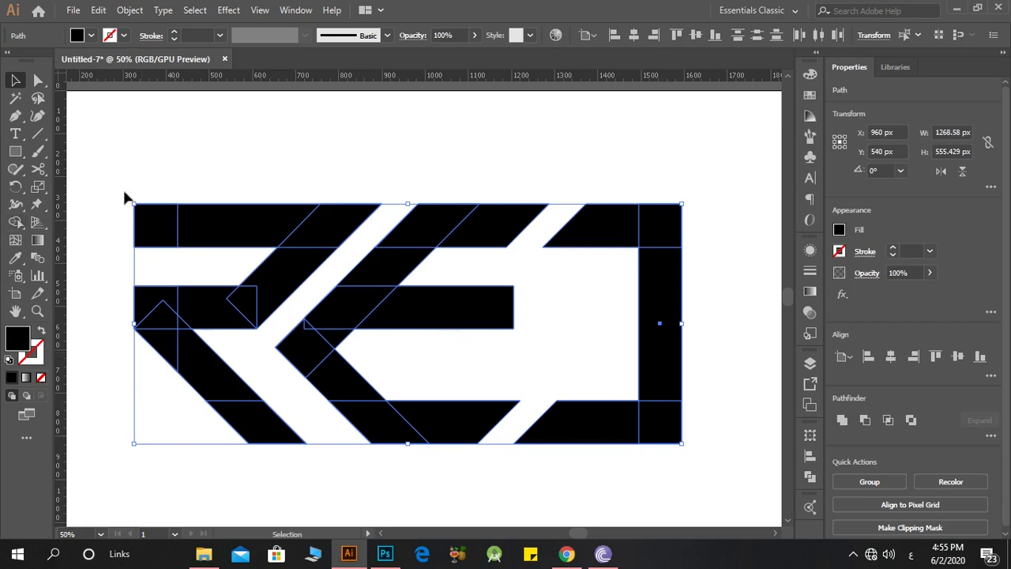
click(15, 224)
mouse_move(150, 308)
mouse_down()
mouse_move(235, 410)
mouse_move(212, 313)
mouse_move(262, 312)
mouse_move(317, 230)
mouse_move(284, 219)
mouse_move(161, 229)
mouse_up()
mouse_move(435, 223)
mouse_down()
mouse_move(307, 341)
mouse_move(427, 422)
mouse_up()
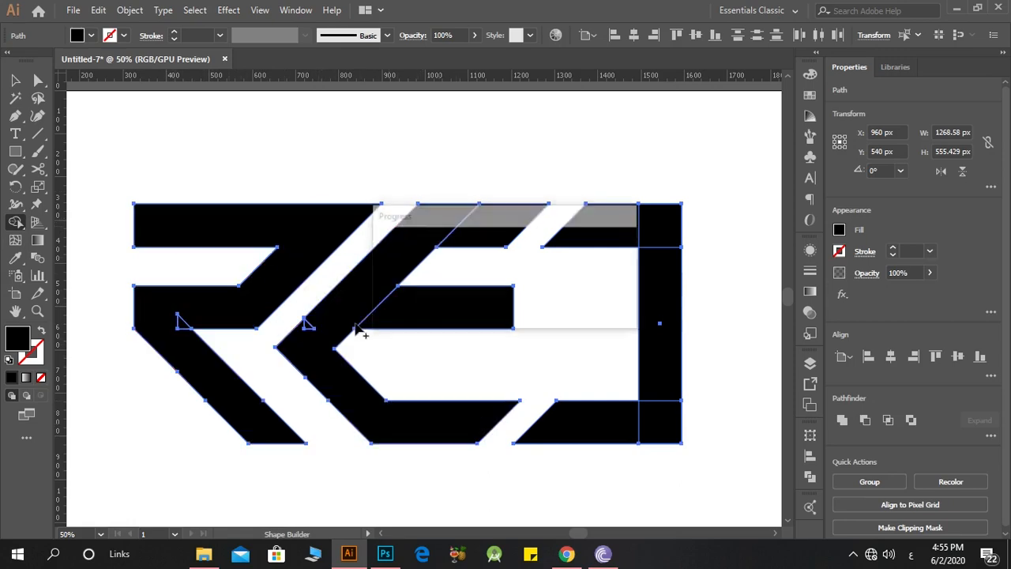
drag(341, 316, 307, 325)
drag(182, 323, 217, 310)
drag(503, 231, 430, 231)
drag(443, 303, 368, 292)
mouse_move(678, 269)
mouse_down()
mouse_move(666, 231)
mouse_move(660, 418)
mouse_up()
click(14, 81)
click(332, 158)
Step: Group the merged letter shapes of the lettermark
scroll(327, 246, right, 2)
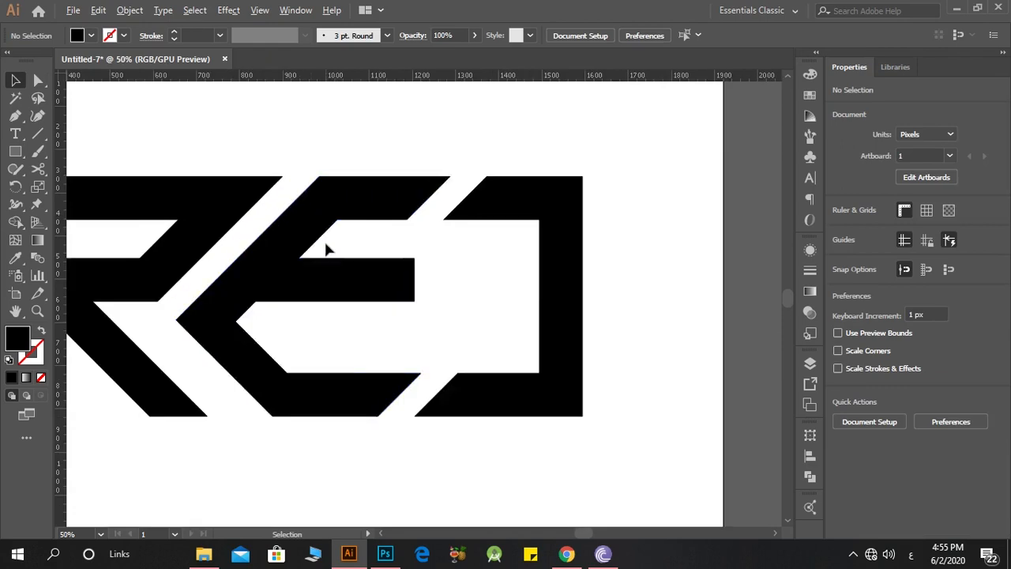
scroll(326, 244, down, 2)
scroll(395, 237, up, 1)
scroll(463, 258, left, 1)
key(ctrl+a)
right_click(368, 354)
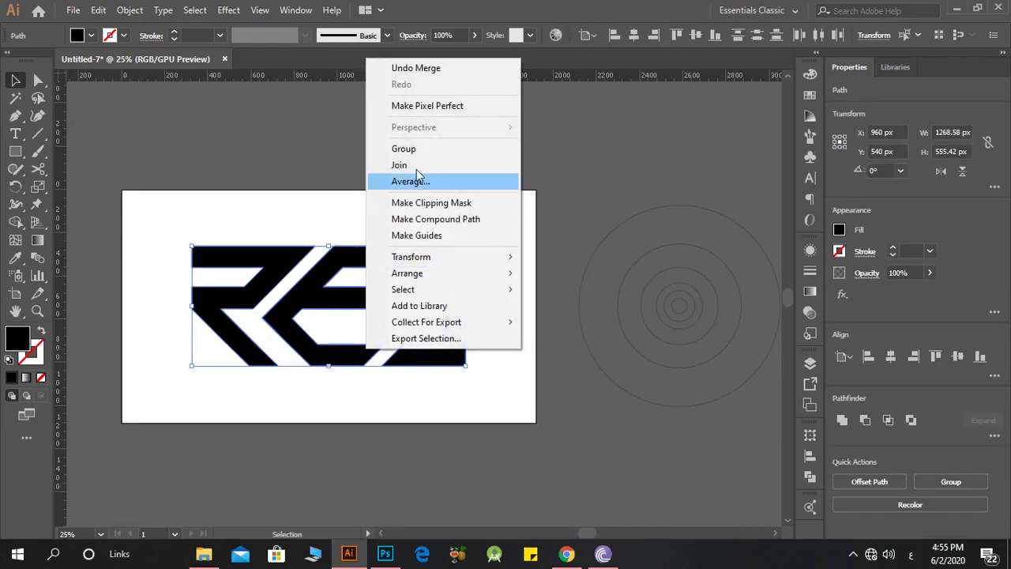
click(411, 149)
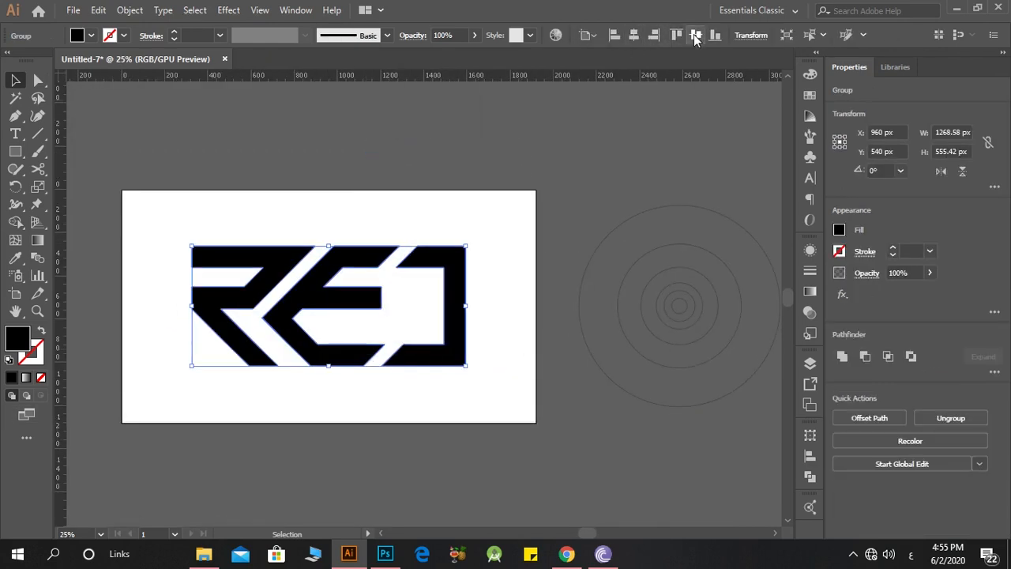
click(713, 393)
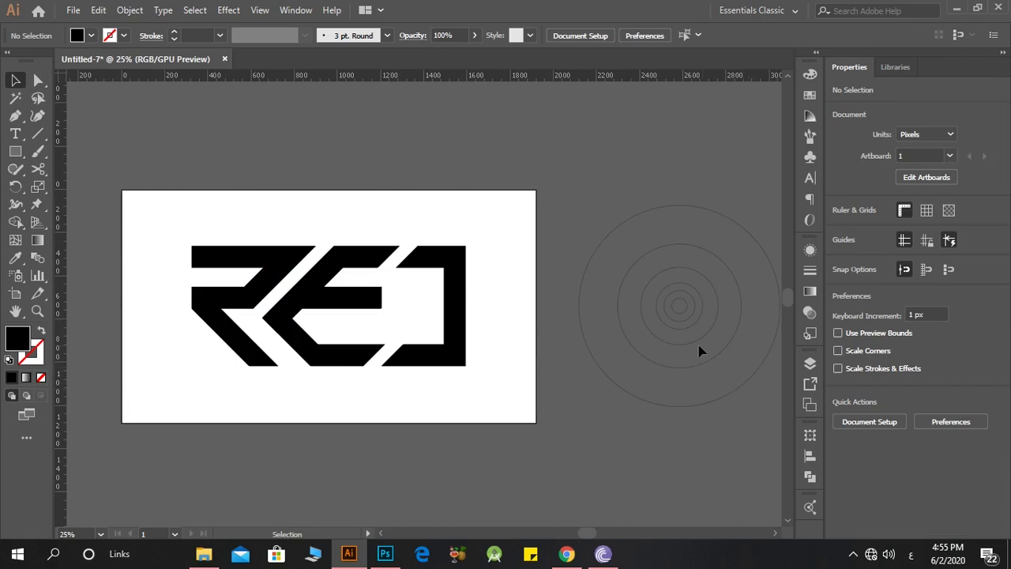
Step: Move the concentric circles up near the artboard's upper-right corner and ungroup them
drag(686, 347, 623, 274)
right_click(629, 233)
click(603, 235)
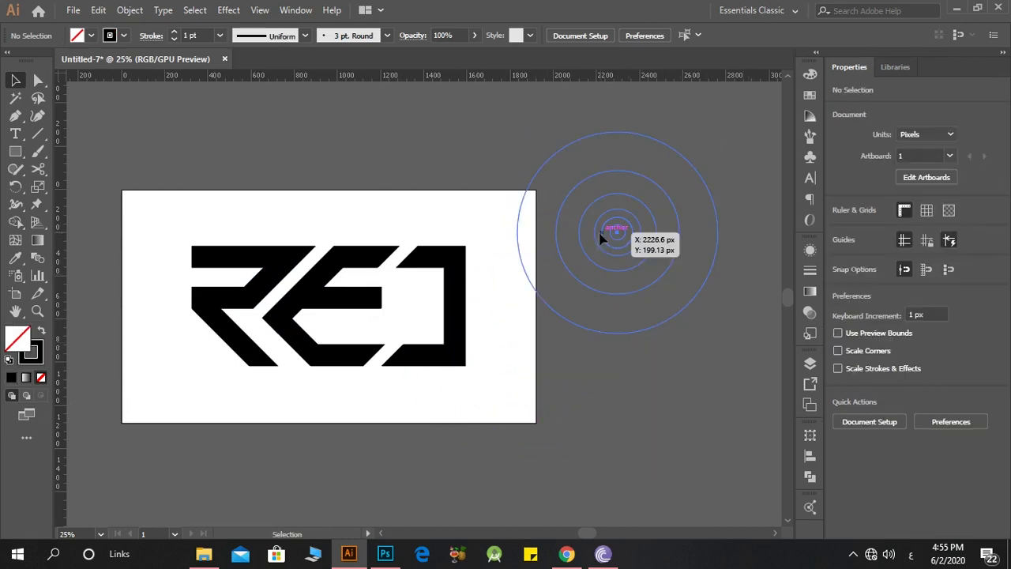
click(603, 234)
right_click(602, 235)
click(602, 235)
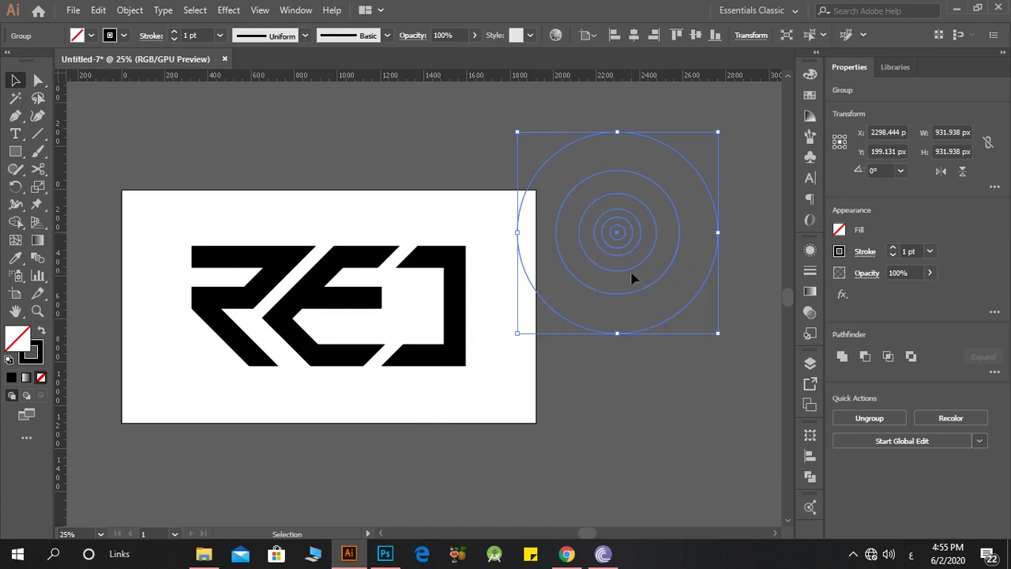
right_click(631, 279)
click(701, 385)
click(698, 387)
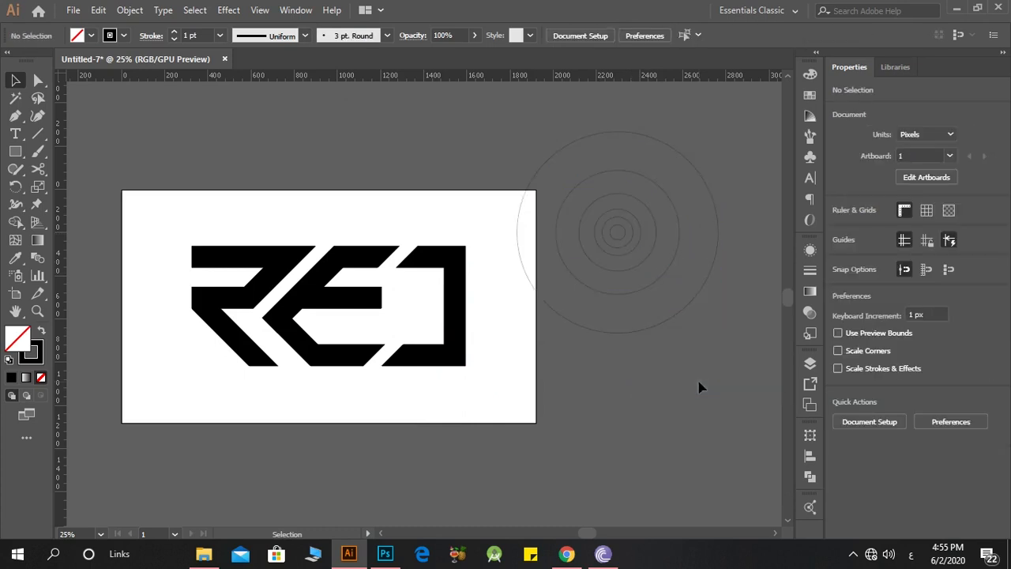
Step: Try to fit the circle about 573 px wide against the last letter's right edge
drag(607, 303, 399, 371)
scroll(399, 371, up, 2)
scroll(526, 435, up, 1)
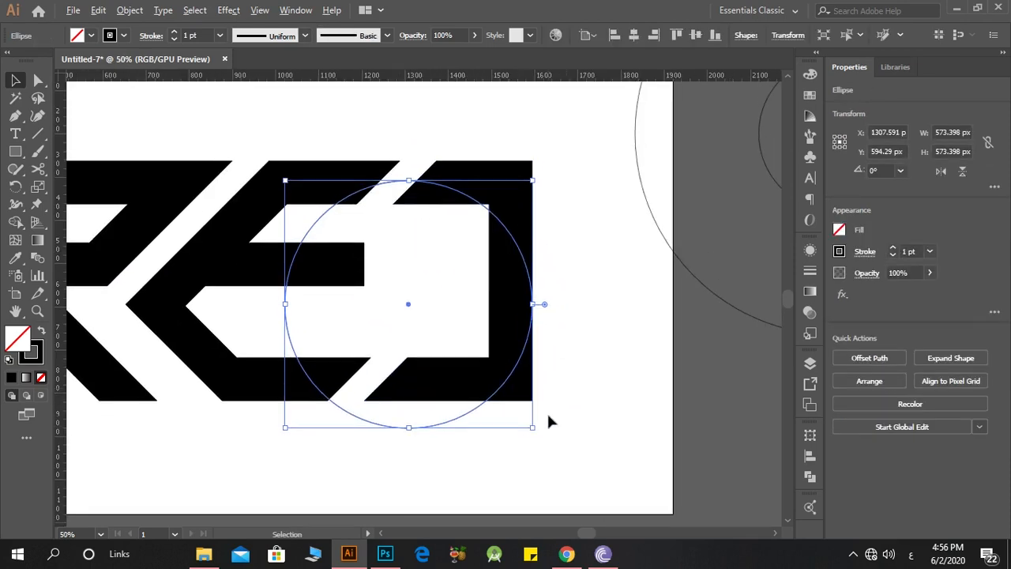
scroll(551, 421, up, 1)
key(ctrl+z)
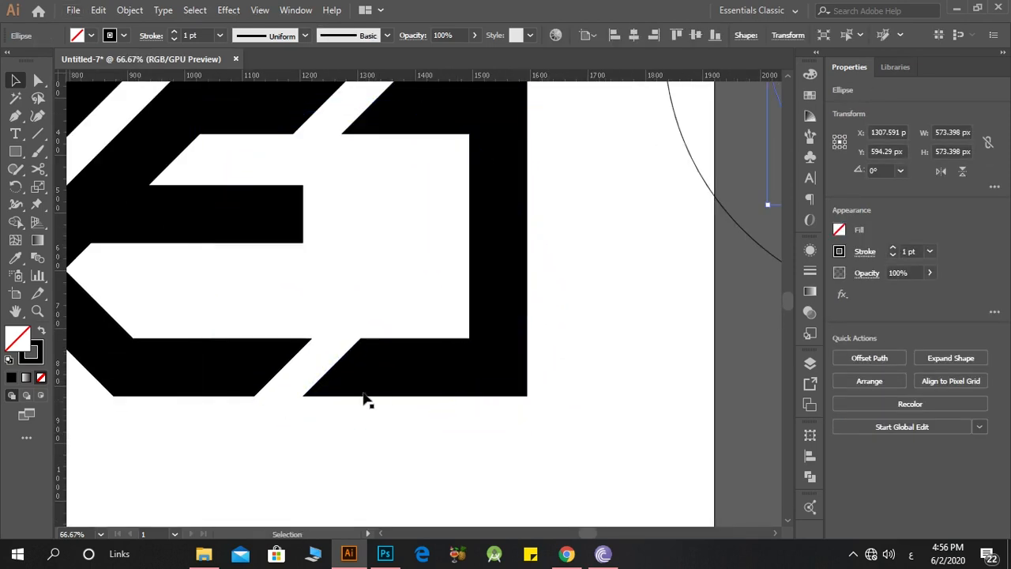
Step: Switch to outline view and try to fit another construction circle into the last letter's lower-right corner
scroll(366, 399, down, 2)
scroll(684, 413, down, 1)
drag(677, 311, 498, 394)
key(ctrl+y)
scroll(495, 425, up, 2)
scroll(495, 424, up, 1)
click(495, 424)
drag(314, 395, 286, 418)
click(365, 401)
drag(368, 379, 371, 267)
scroll(417, 313, down, 2)
scroll(407, 346, up, 2)
scroll(406, 346, down, 2)
key(ctrl+z)
key(ctrl+z)
key(ctrl+z)
Step: Move the circle about 215 px wide into the last letter's lower-right corner, touching its outer edges
drag(590, 214, 318, 332)
scroll(371, 431, up, 4)
click(377, 438)
drag(448, 239, 464, 266)
double_click(482, 239)
key(Escape)
click(517, 217)
Step: Copy the corner circle straight up into the last letter's upper-right corner
scroll(490, 207, up, 5)
scroll(464, 150, down, 6)
drag(429, 388, 444, 110)
scroll(479, 140, down, 3)
click(527, 237)
scroll(139, 220, up, 1)
scroll(137, 218, up, 1)
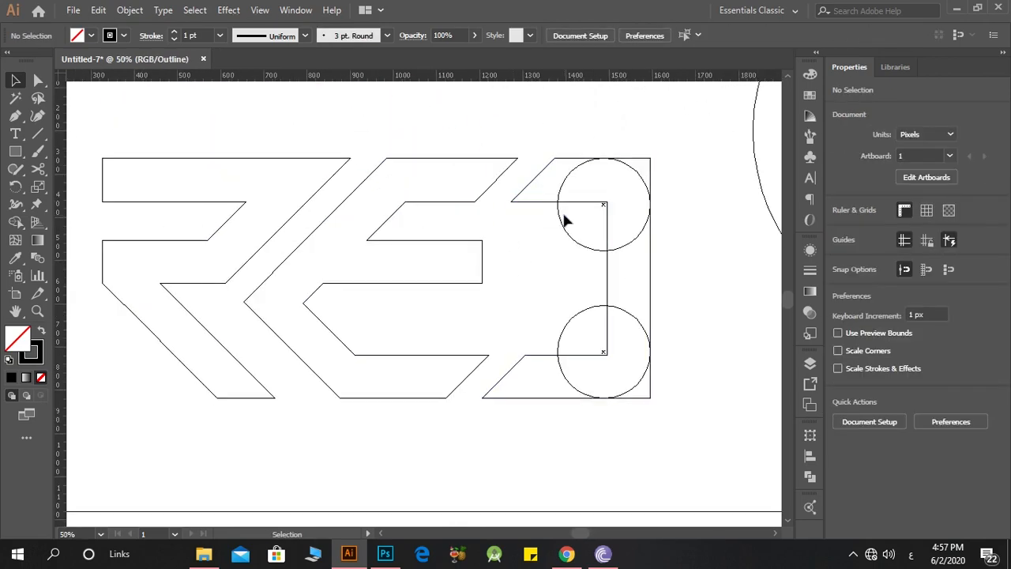
Step: Copy the 215 px circle across to the upper-left corner of the first letter and deselect it
drag(557, 215, 104, 232)
scroll(140, 248, down, 2)
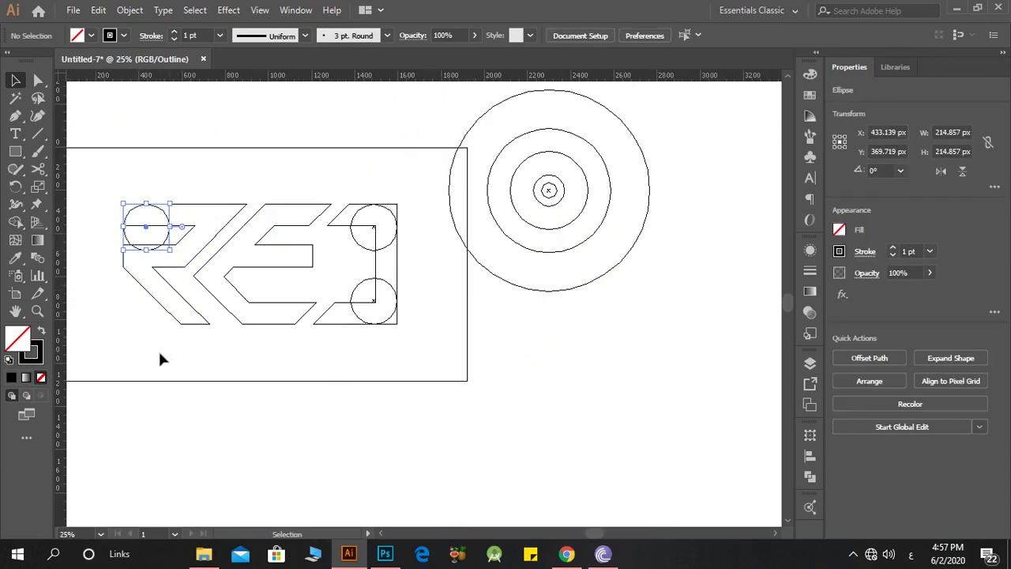
click(160, 368)
scroll(237, 340, up, 2)
scroll(542, 237, up, 1)
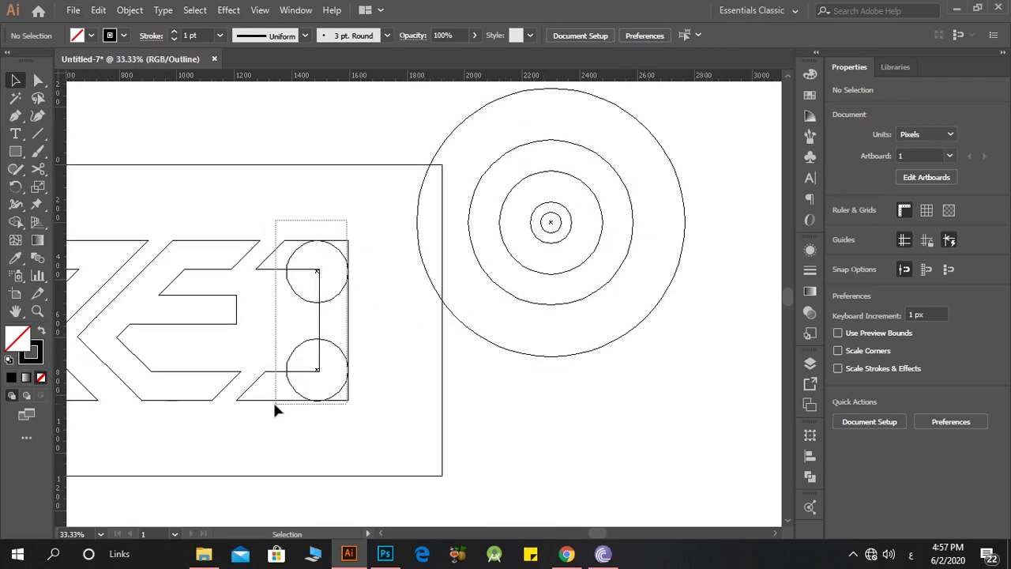
Step: Select the letters with their circles and remove the last letter's two outer corners beyond the circles with Shape Builder
drag(276, 408, 156, 384)
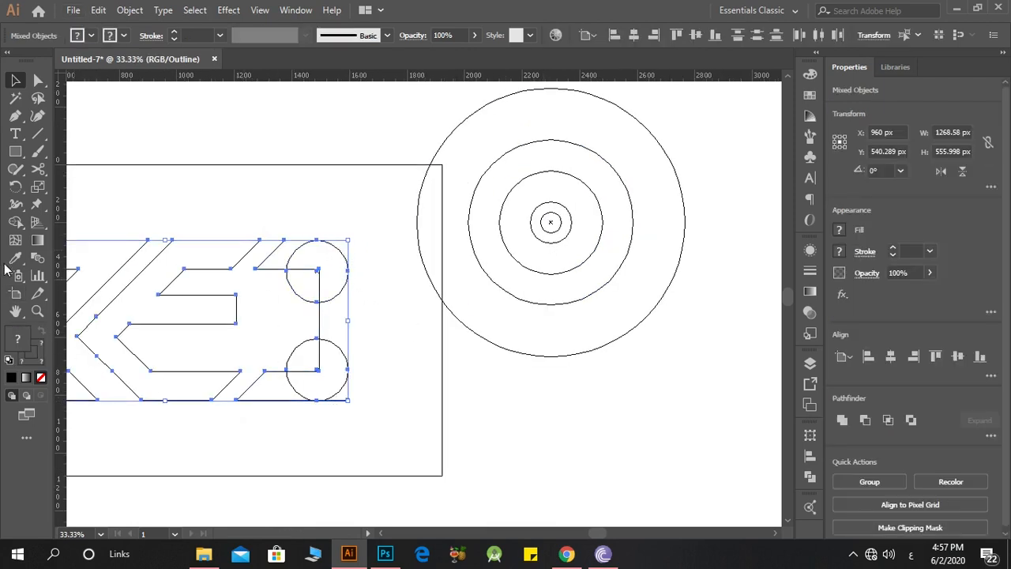
click(16, 223)
scroll(354, 420, up, 3)
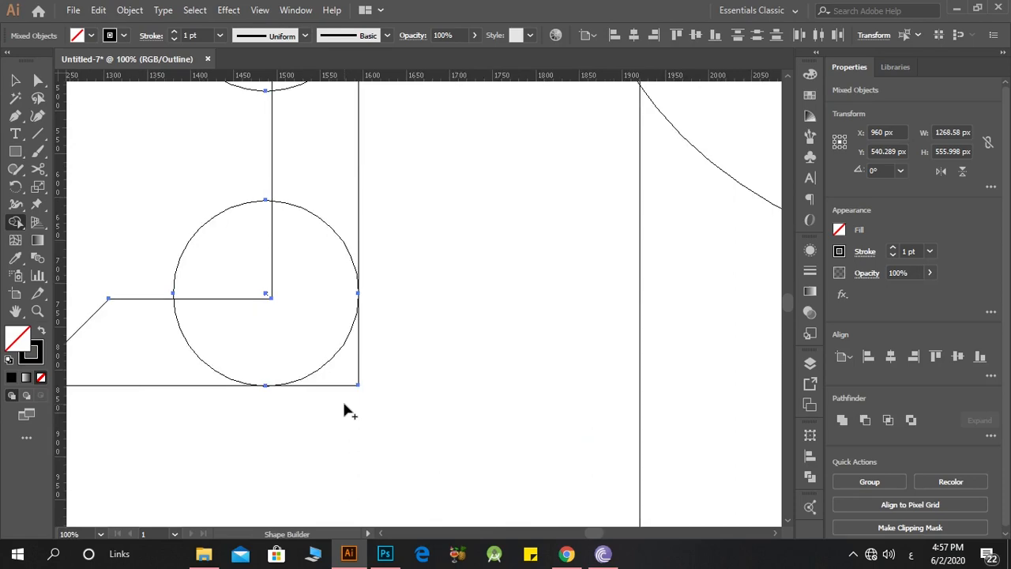
alt+click(342, 376)
scroll(357, 380, down, 3)
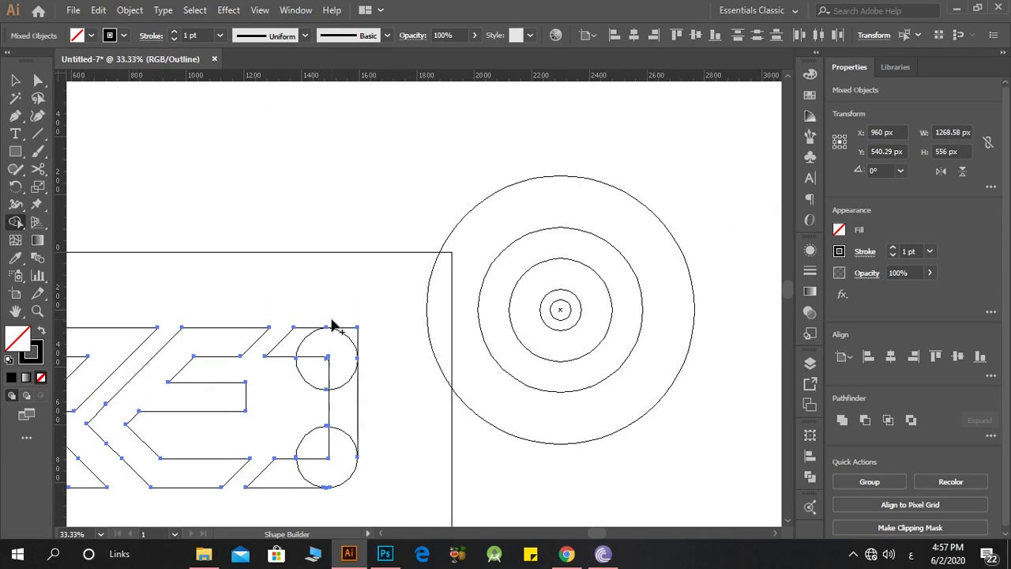
scroll(356, 320, up, 2)
alt+click(347, 345)
scroll(273, 345, down, 2)
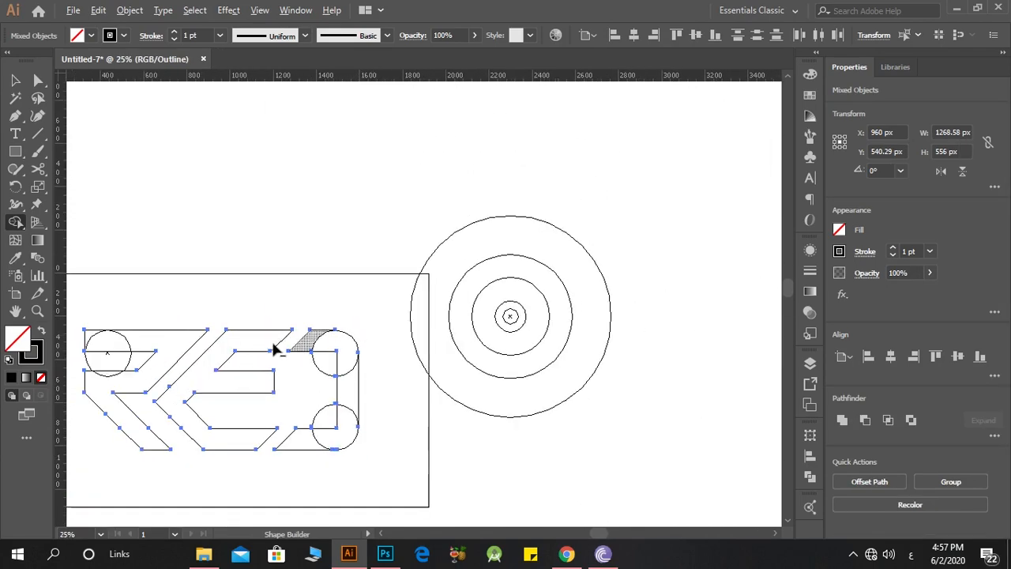
Step: Nudge the first letter's corner circle so it meets the letter's top edge
scroll(70, 344, up, 2)
scroll(108, 339, up, 2)
scroll(119, 291, down, 3)
scroll(150, 298, up, 1)
scroll(116, 299, up, 2)
key(v)
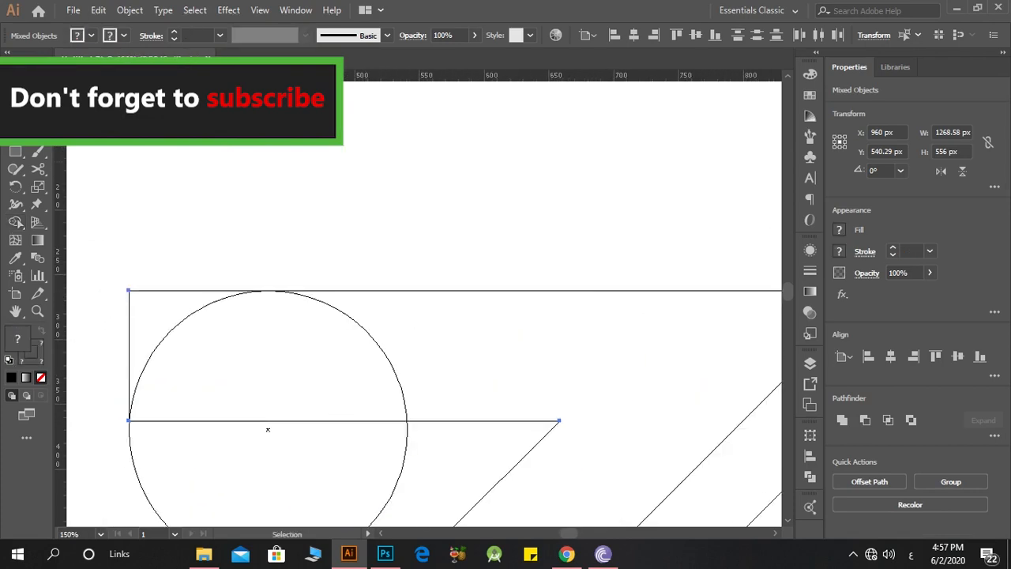
click(237, 267)
scroll(237, 268, up, 2)
scroll(233, 332, down, 2)
scroll(296, 326, up, 3)
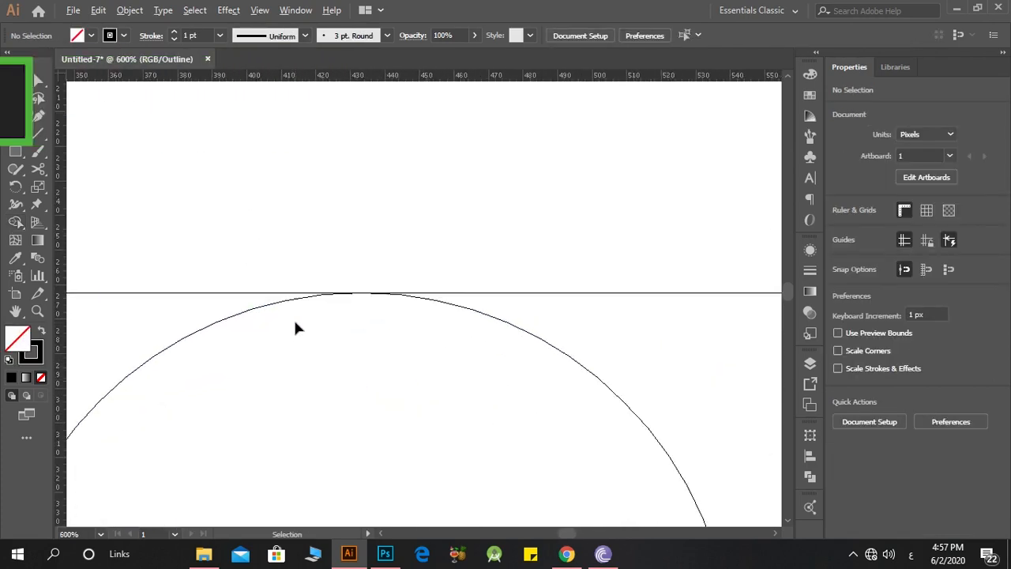
drag(301, 289, 295, 316)
click(352, 266)
drag(395, 305, 396, 280)
scroll(395, 280, down, 4)
Step: Use Shape Builder to remove the first letter's upper-left corner outside the circle, then deselect
drag(318, 224, 235, 367)
click(14, 227)
mouse_move(166, 240)
mouse_down()
mouse_move(258, 282)
mouse_move(371, 397)
mouse_up()
click(15, 80)
click(192, 114)
scroll(193, 113, down, 2)
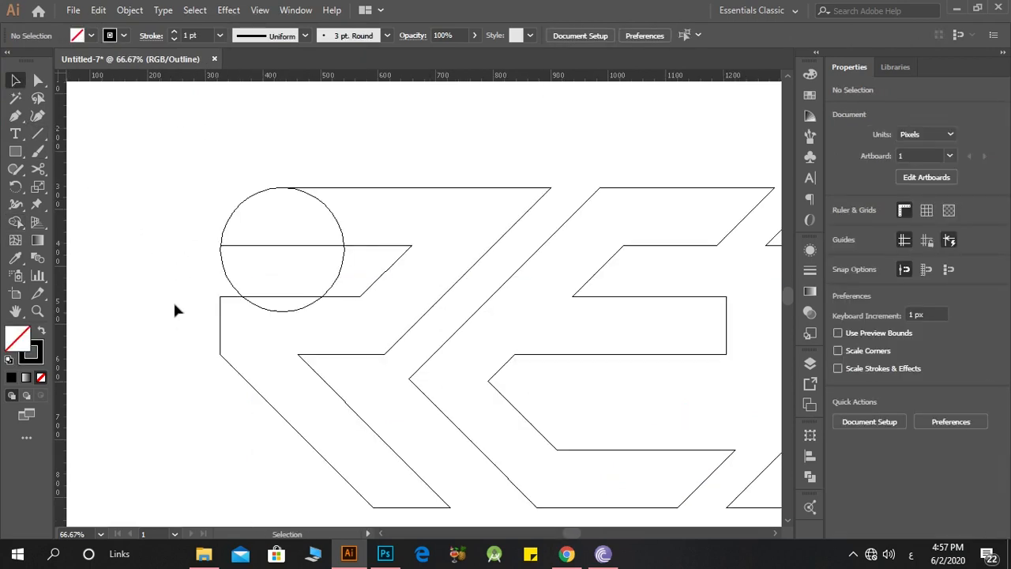
Step: Delete the leftover circles at the first letter's upper-left corner and the last letter's lower-right corner
drag(249, 271, 248, 272)
key(Delete)
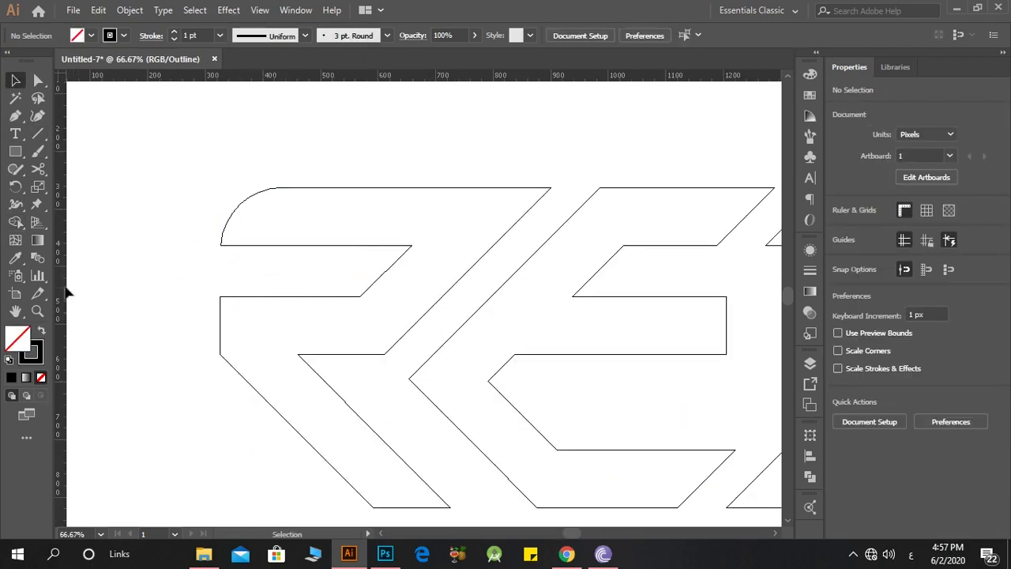
scroll(335, 324, down, 1)
drag(662, 385, 665, 363)
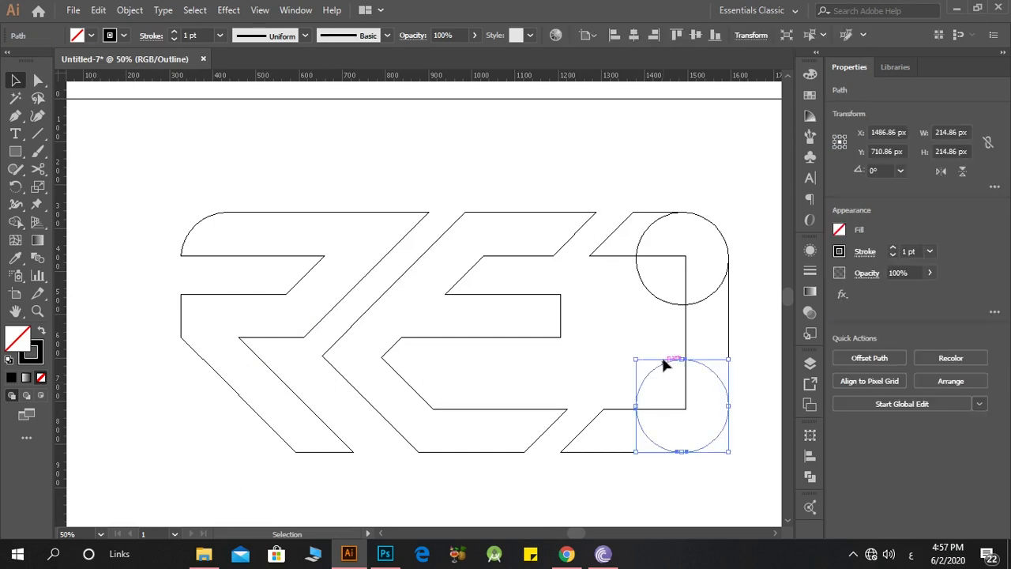
key(Delete)
Step: Try to delete the leftover circle at the last letter's upper-right corner
drag(655, 292, 657, 290)
key(Delete)
key(ctrl+z)
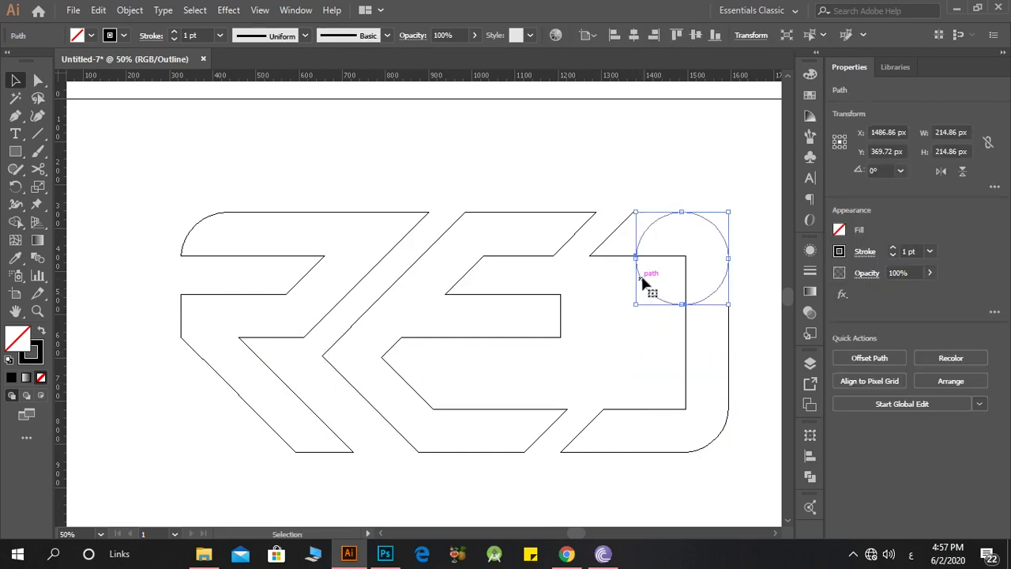
Step: Move the leftover 214.86 px circle to the outer lower corner of the first letter's leg so it meets both edges
drag(575, 335, 272, 435)
scroll(289, 470, up, 1)
click(297, 480)
scroll(296, 458, down, 3)
scroll(295, 442, up, 3)
drag(361, 338, 361, 369)
scroll(234, 337, up, 3)
click(246, 335)
drag(284, 312, 303, 311)
scroll(304, 310, up, 8)
scroll(325, 209, down, 1)
drag(279, 167, 274, 173)
scroll(225, 198, down, 7)
Step: Use Shape Builder on the whole artwork to remove the corner of the first letter's leg that lies outside the circle
click(188, 345)
key(ctrl+a)
click(15, 222)
alt+click(332, 286)
scroll(224, 269, down, 3)
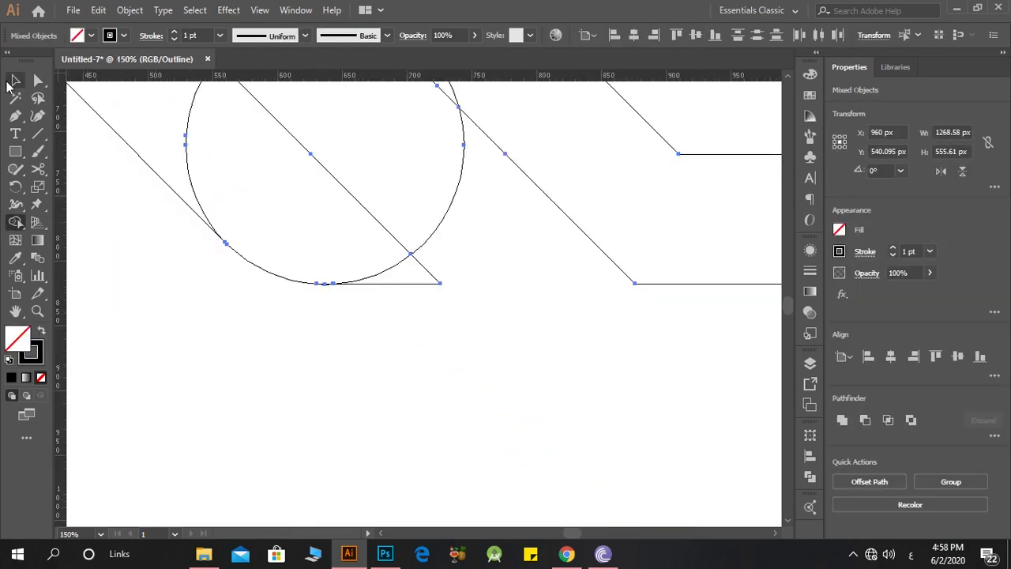
Step: Delete the leftover circle at the foot of the first letter's leg
click(11, 83)
drag(477, 282, 410, 283)
key(Delete)
Step: Place a copy of the smallest golden-ratio circle, 71.174 px wide, in the last letter's lower inner corner, touching both edges
scroll(242, 362, down, 6)
scroll(257, 394, up, 3)
drag(680, 188, 319, 399)
scroll(322, 395, up, 6)
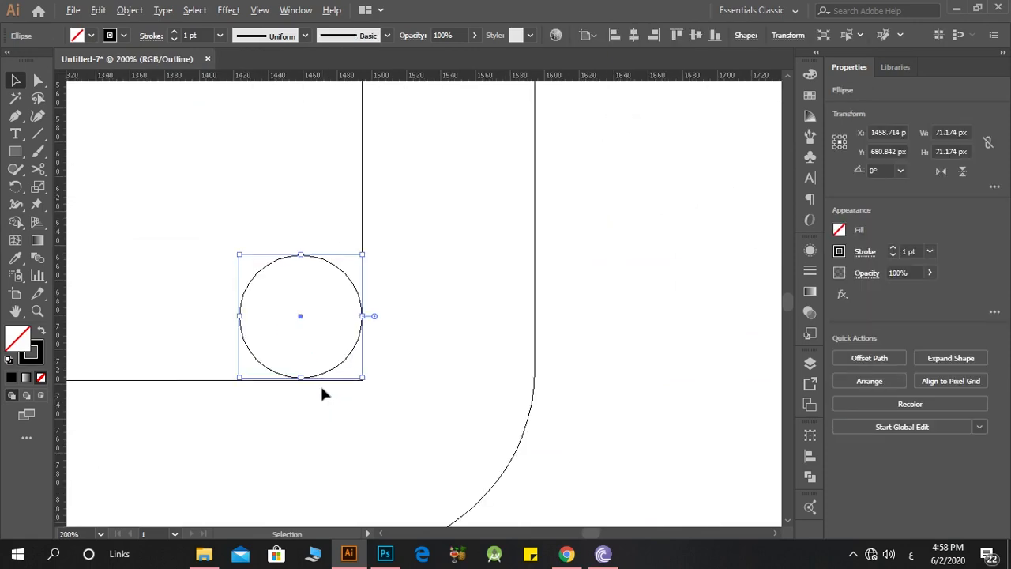
click(282, 384)
Step: Duplicate the small circle into the last letter's upper inner corner and align it with the inner edges
drag(277, 401, 328, 266)
scroll(320, 351, down, 8)
scroll(323, 355, up, 3)
scroll(327, 266, up, 5)
click(318, 341)
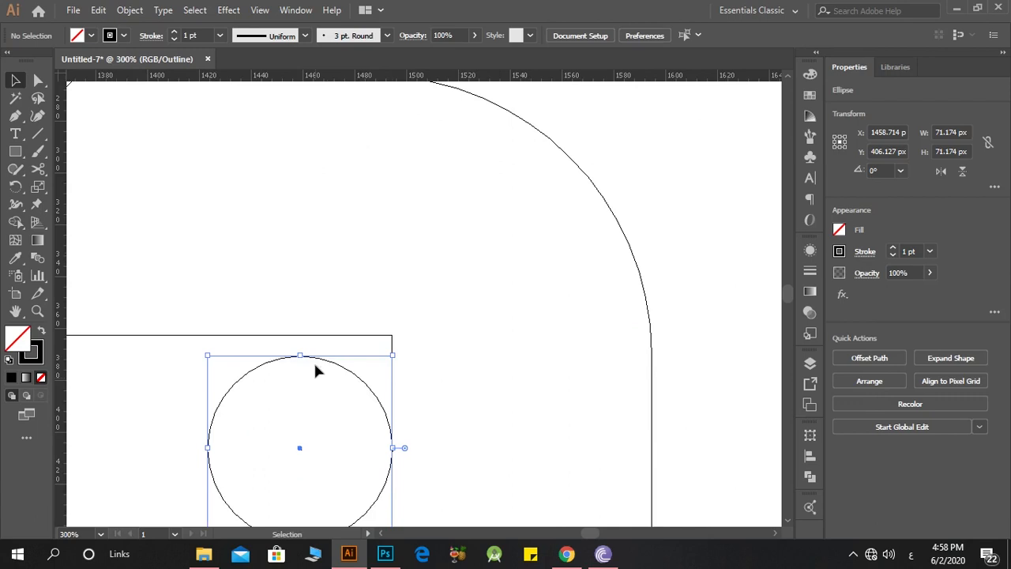
drag(299, 361, 301, 334)
scroll(319, 325, down, 4)
Step: Use Shape Builder to merge the gaps between the small circles and the last letter's two inner corners into the letter
drag(418, 169, 289, 465)
scroll(227, 407, down, 2)
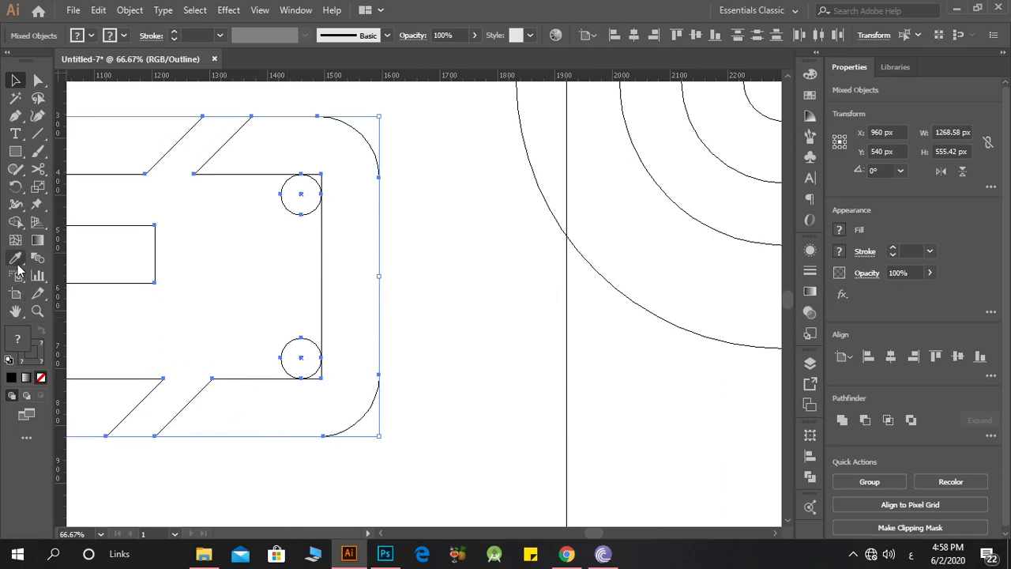
click(16, 222)
scroll(323, 388, up, 1)
scroll(323, 395, up, 3)
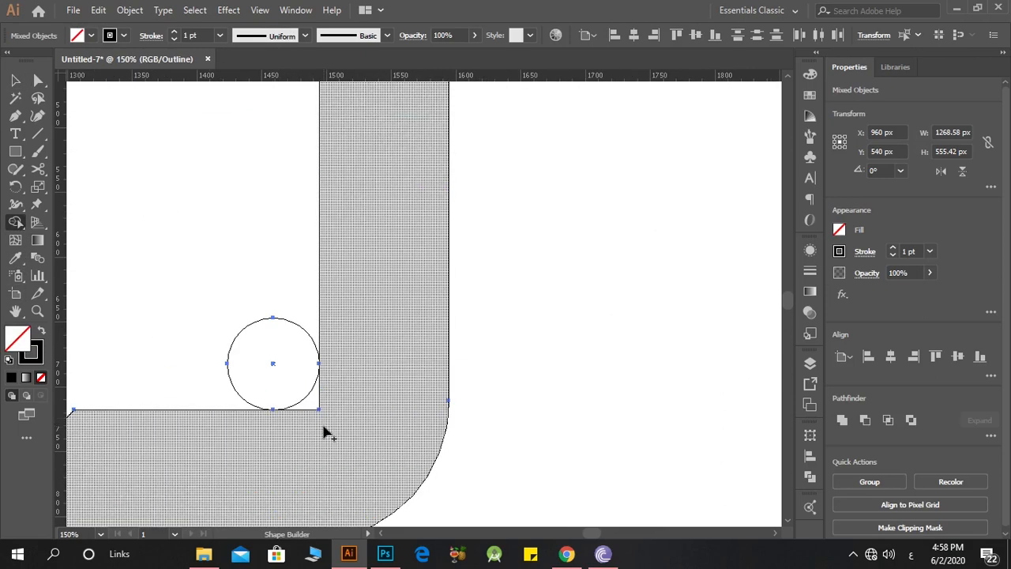
drag(318, 413, 309, 401)
scroll(342, 401, down, 3)
scroll(324, 339, up, 2)
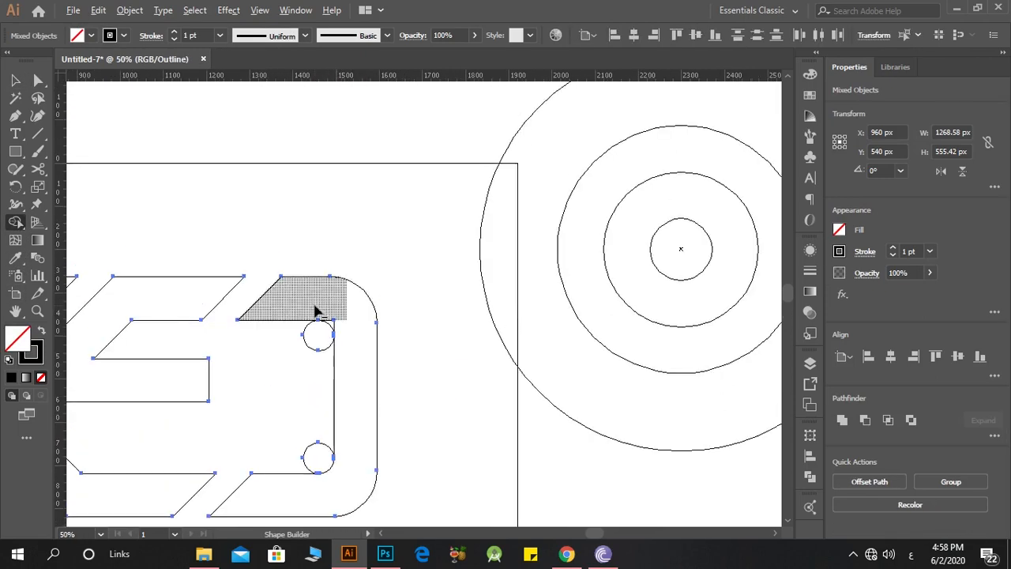
scroll(314, 306, up, 3)
mouse_move(360, 324)
mouse_down()
mouse_move(395, 325)
mouse_move(368, 356)
mouse_up()
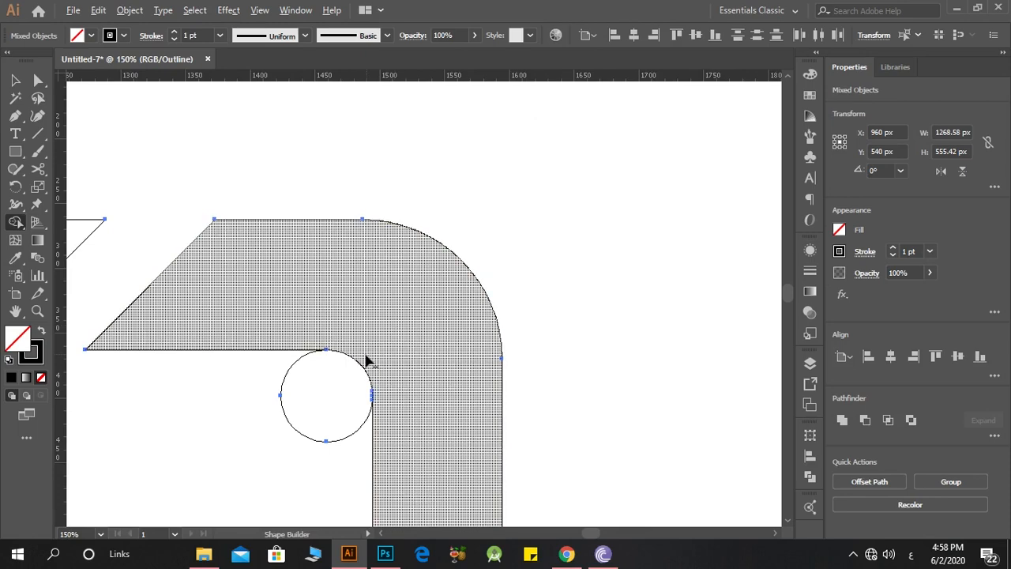
scroll(374, 366, down, 5)
scroll(347, 367, down, 1)
scroll(168, 373, up, 1)
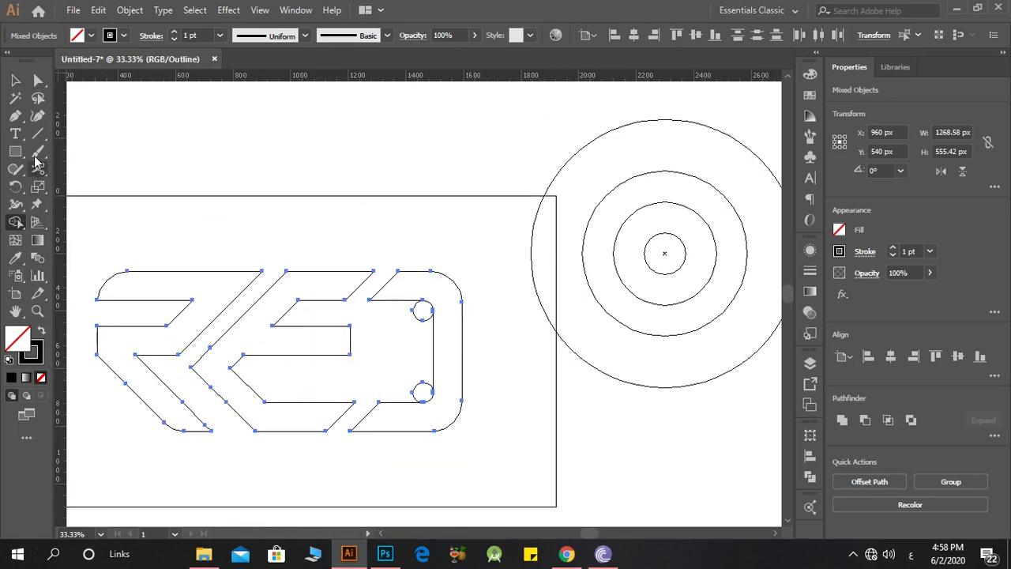
Step: Deselect the artwork and delete both small circles inside the last letter
key(v)
click(281, 230)
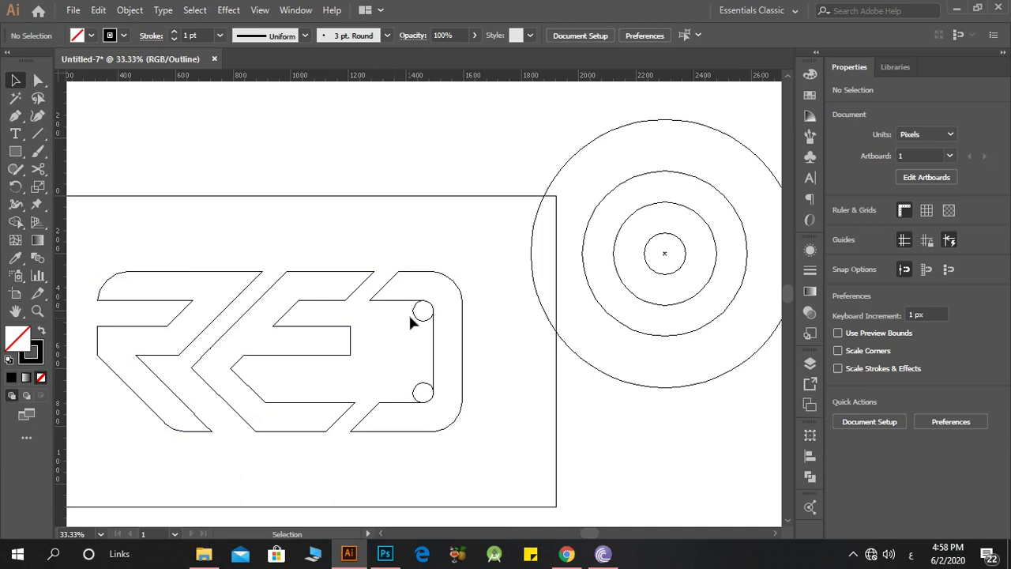
click(425, 318)
key(Delete)
click(418, 392)
key(Delete)
Step: Leave outline view and fill the whole logo group with black sampled from the first letter, then deselect
key(ctrl+y)
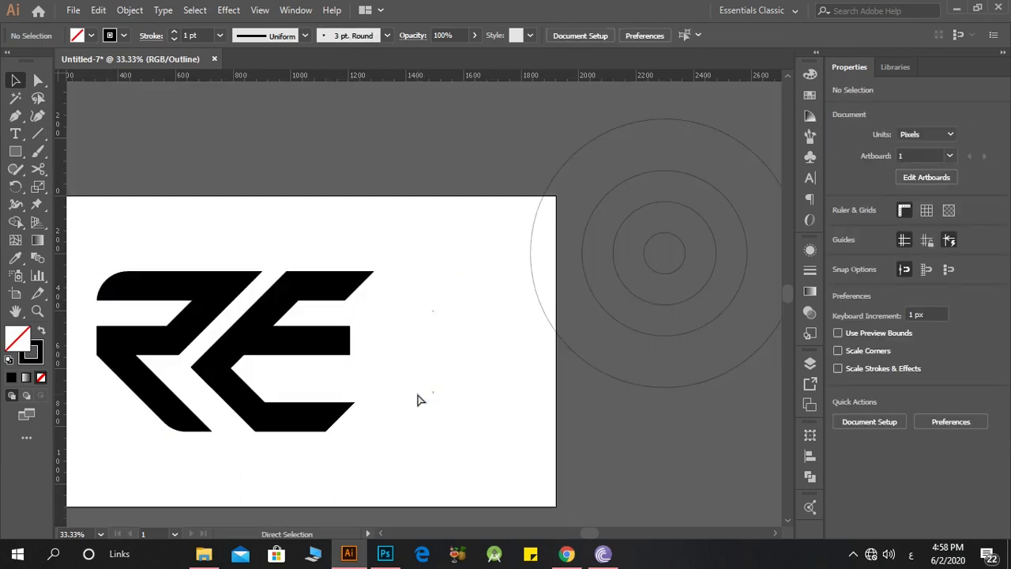
click(169, 379)
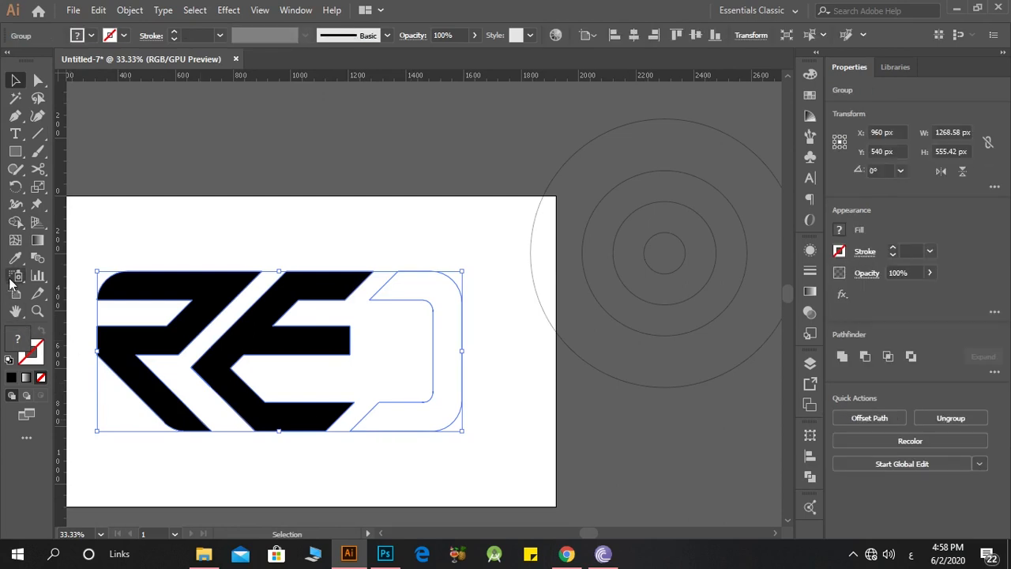
key(i)
click(124, 271)
click(12, 83)
click(186, 113)
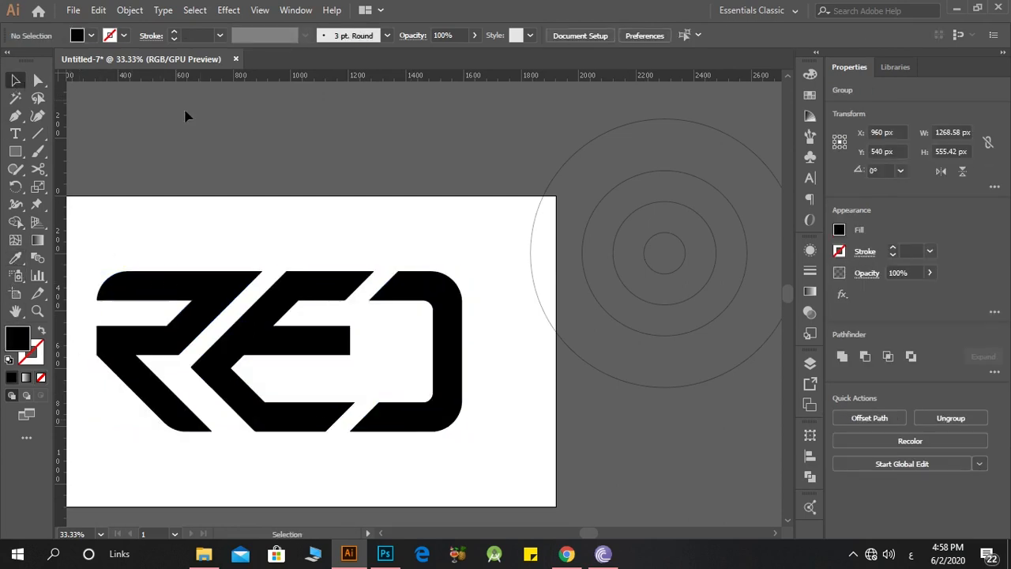
Step: Delete the concentric golden-ratio circles beside the artboard
scroll(235, 139, down, 1)
drag(410, 85, 713, 377)
key(Delete)
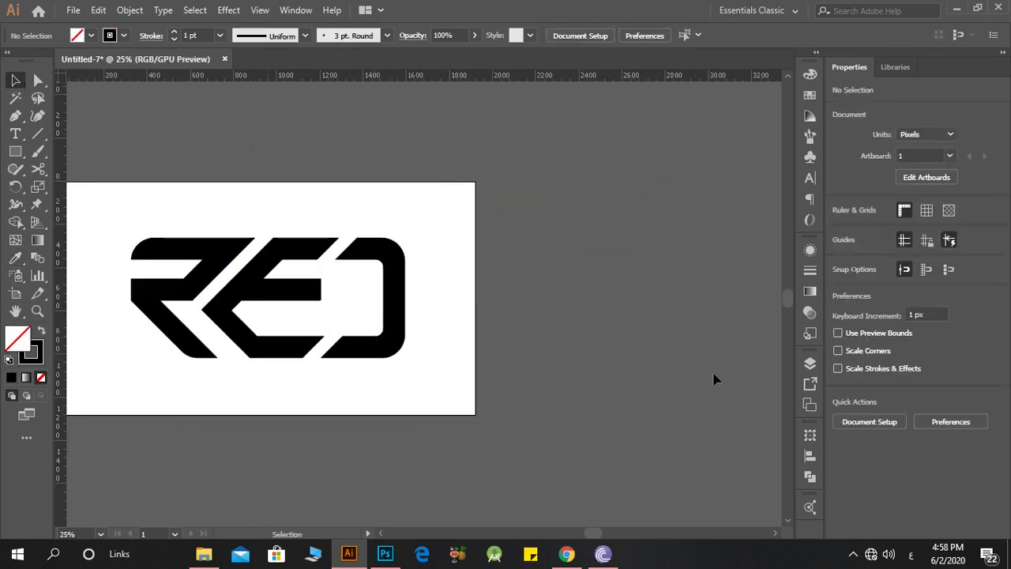
Step: Centre the logo group on the artboard and deselect it
scroll(714, 379, down, 2)
scroll(490, 330, up, 2)
drag(692, 281, 263, 431)
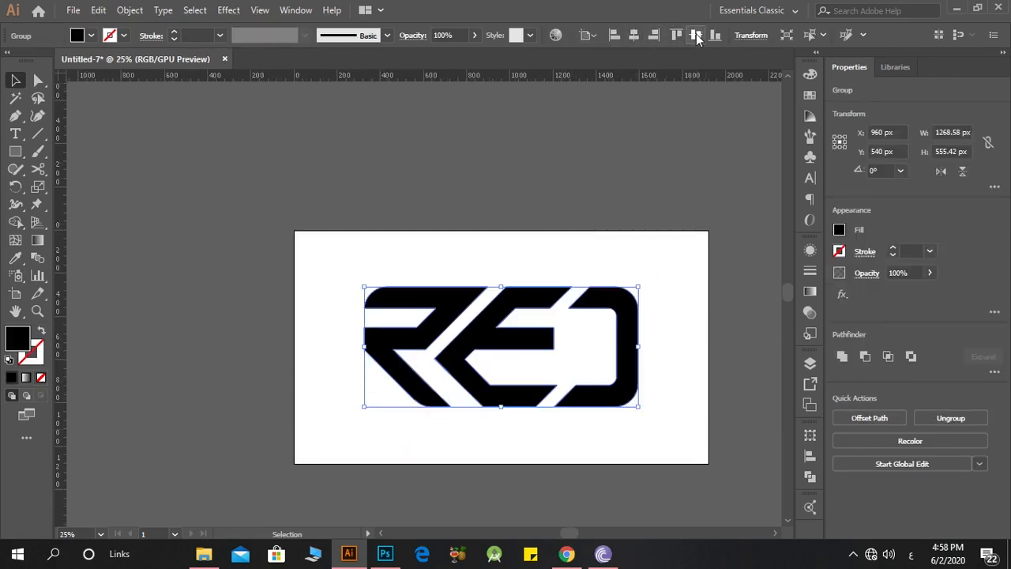
click(591, 207)
scroll(637, 293, up, 1)
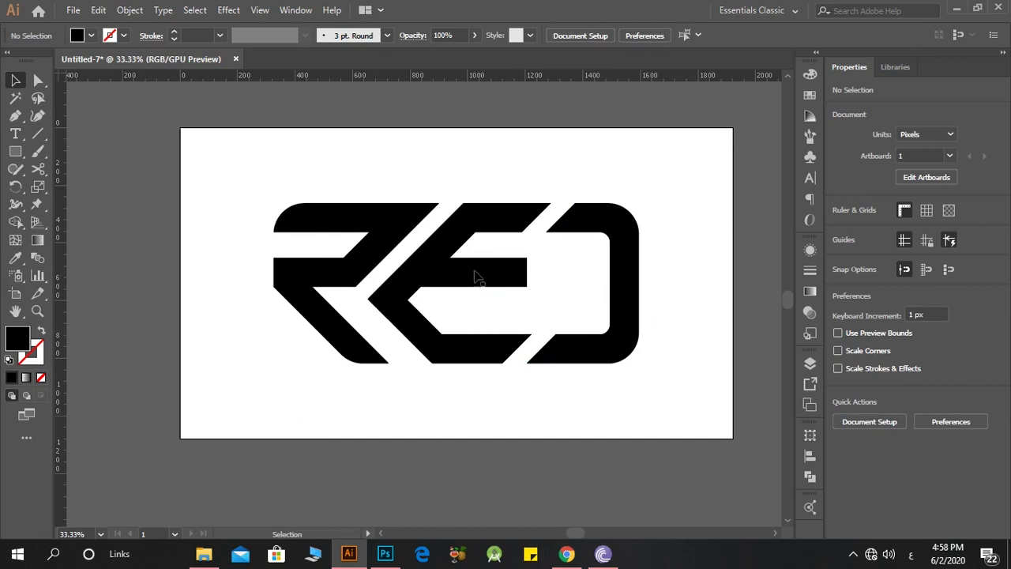
Step: Change the logo group's fill from black to a bright orange-red and deselect it
click(477, 276)
double_click(19, 338)
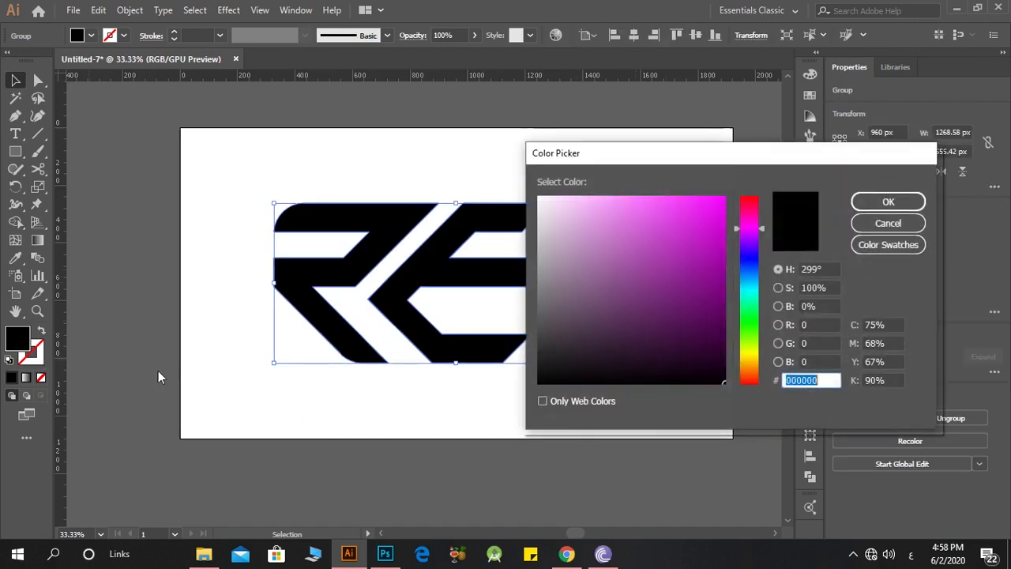
drag(749, 291, 763, 218)
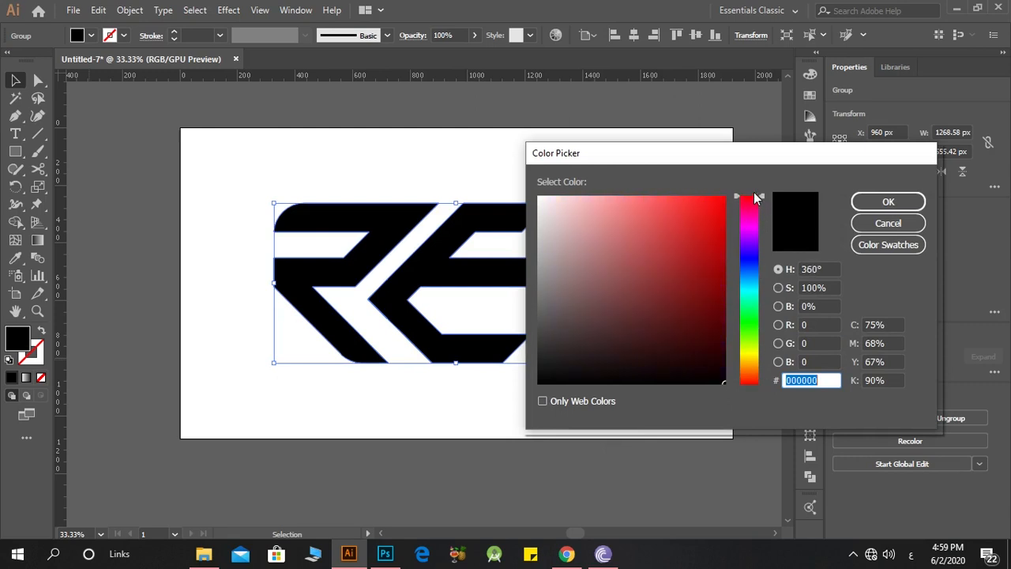
click(636, 209)
drag(645, 209, 668, 234)
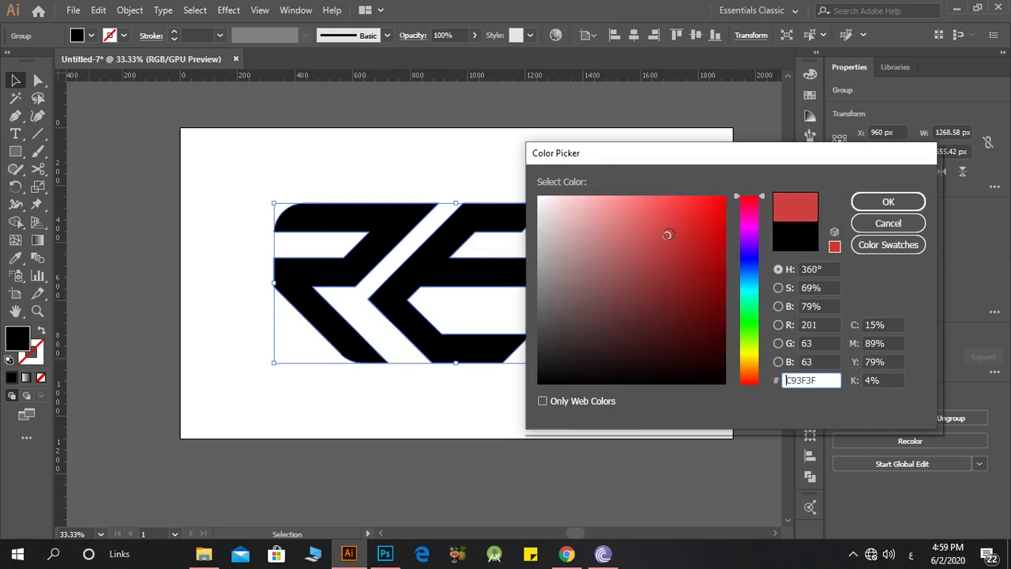
drag(755, 370, 755, 382)
click(712, 199)
click(888, 201)
click(348, 141)
scroll(431, 220, up, 1)
scroll(432, 220, down, 1)
scroll(433, 223, up, 1)
scroll(435, 225, down, 1)
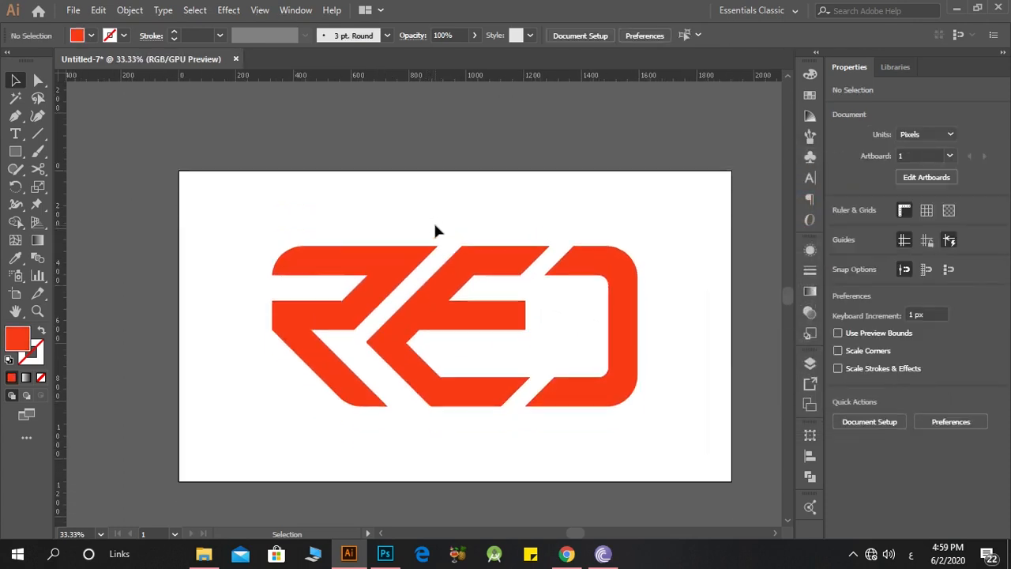
scroll(435, 229, down, 1)
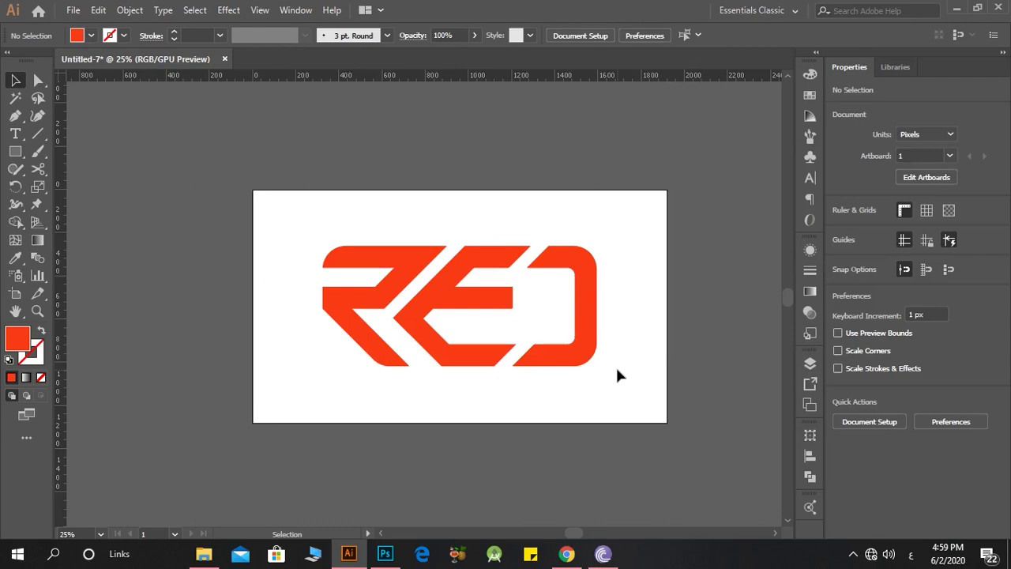